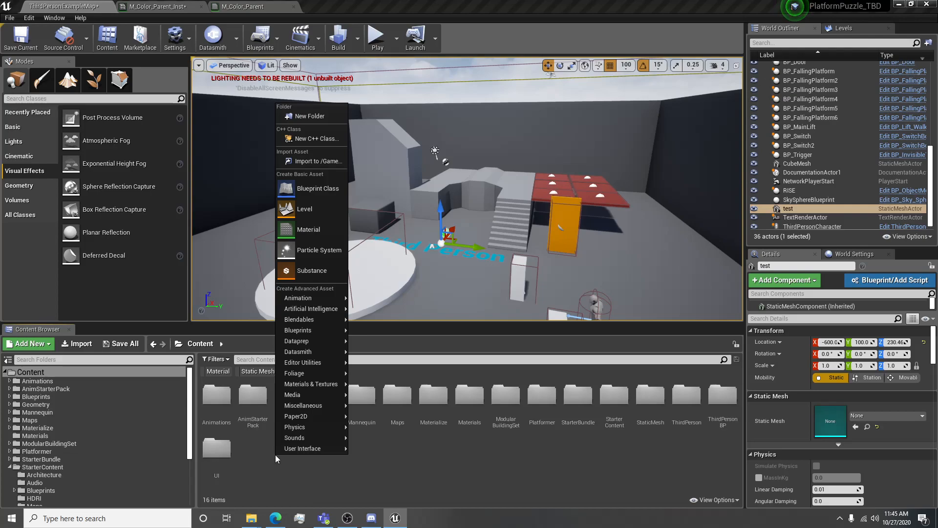
# - Create a new material named M_Color in the Content folder
pyautogui.click(373, 463)
pyautogui.rightClick(277, 453)
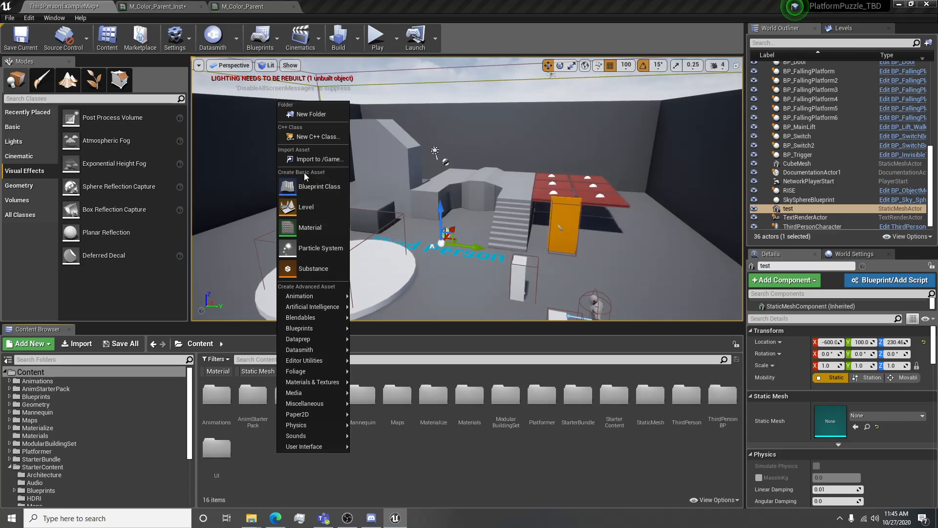
pyautogui.click(311, 230)
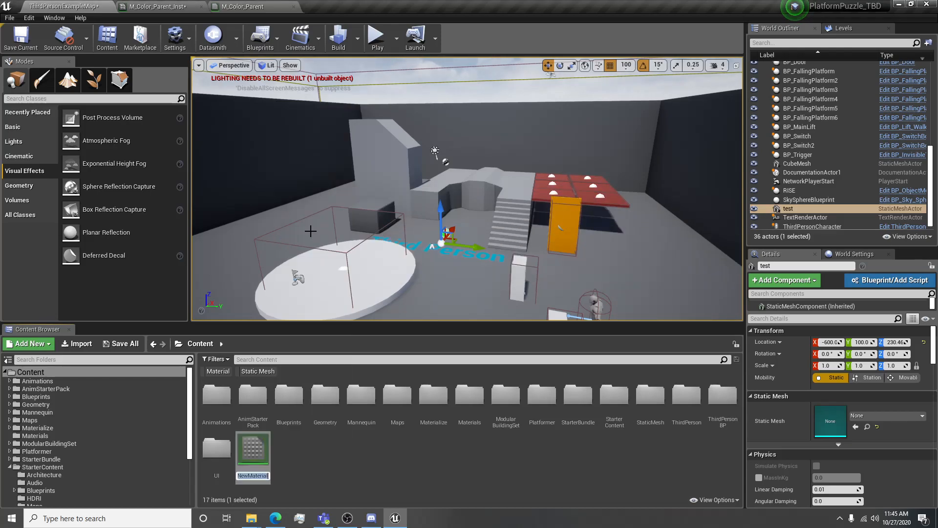
pyautogui.write('M_Color')
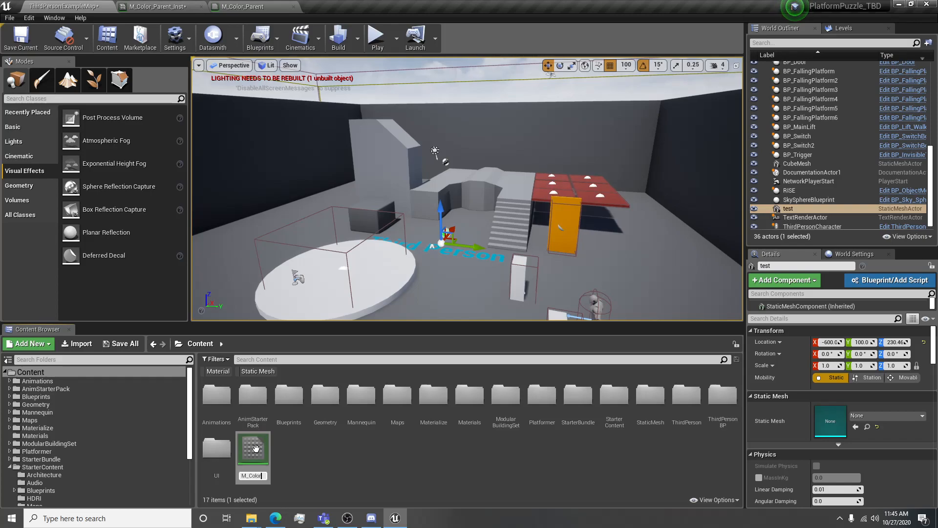
# - Close the M_Color_Parent and M_Color_Parent_Inst editors and open the M_Color material for editing
pyautogui.click(293, 6)
pyautogui.click(198, 7)
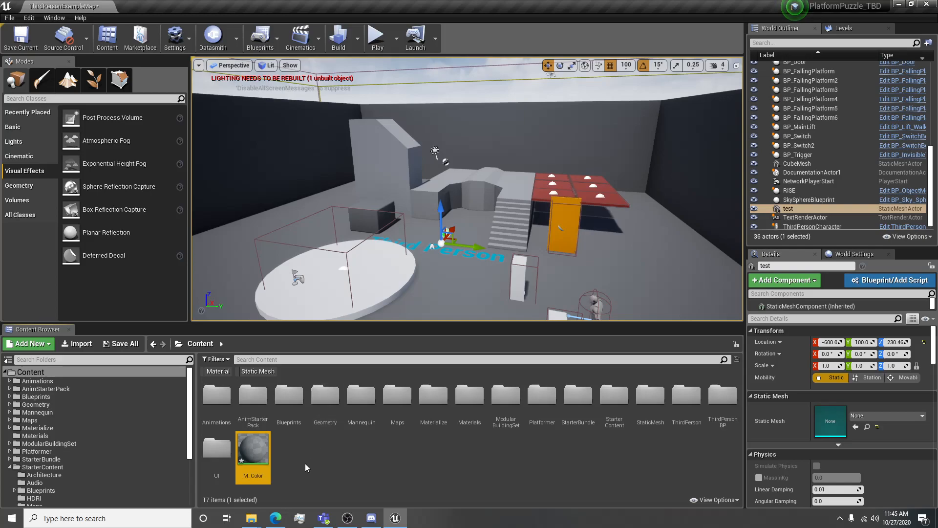
pyautogui.doubleClick(266, 457)
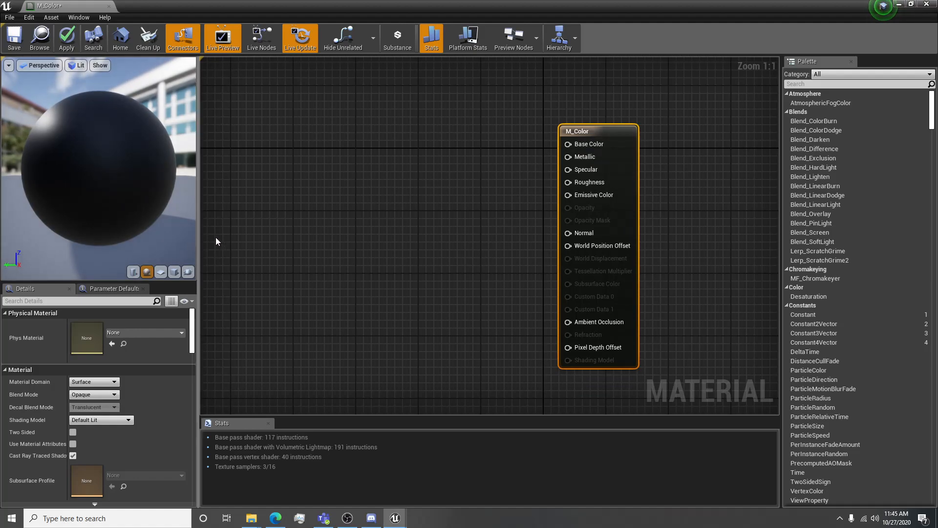
# - Add a Constant3Vector node to the graph and connect its output to the Base Color input of M_Color
pyautogui.moveTo(353, 196); pyautogui.dragTo(408, 220, button='right')
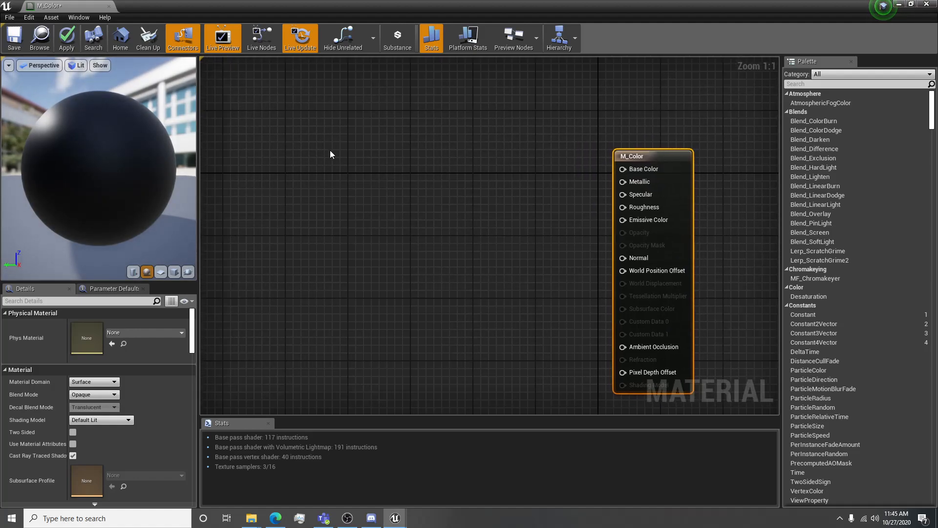
pyautogui.click(351, 164)
pyautogui.rightClick(363, 168)
pyautogui.click(359, 155)
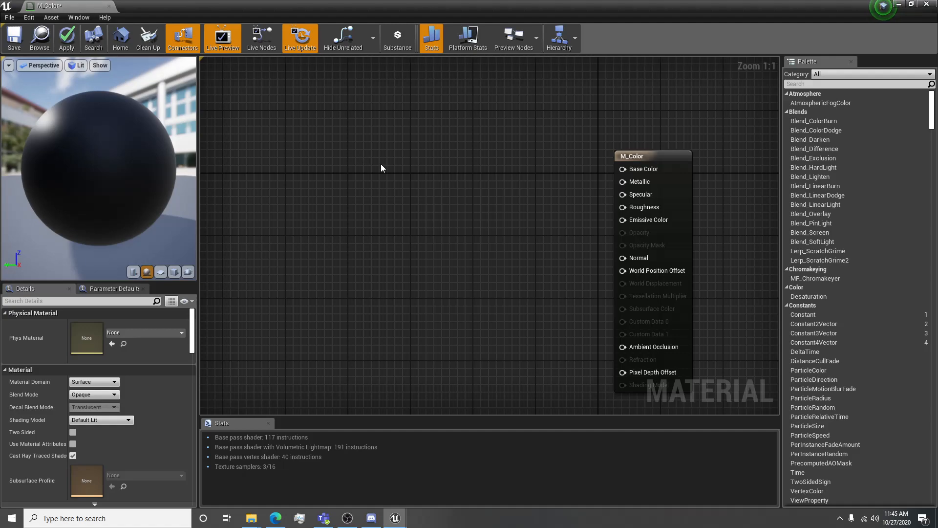
pyautogui.click(380, 164)
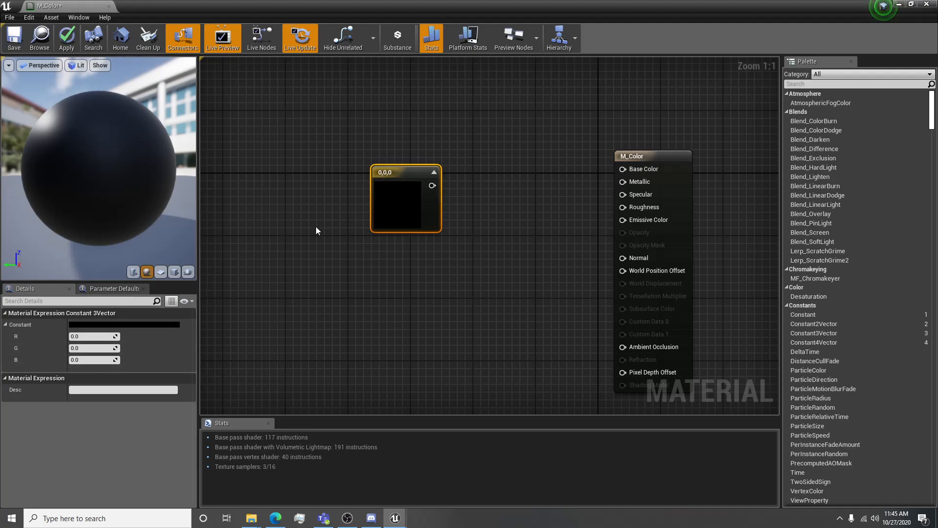
pyautogui.moveTo(432, 185); pyautogui.dragTo(625, 169)
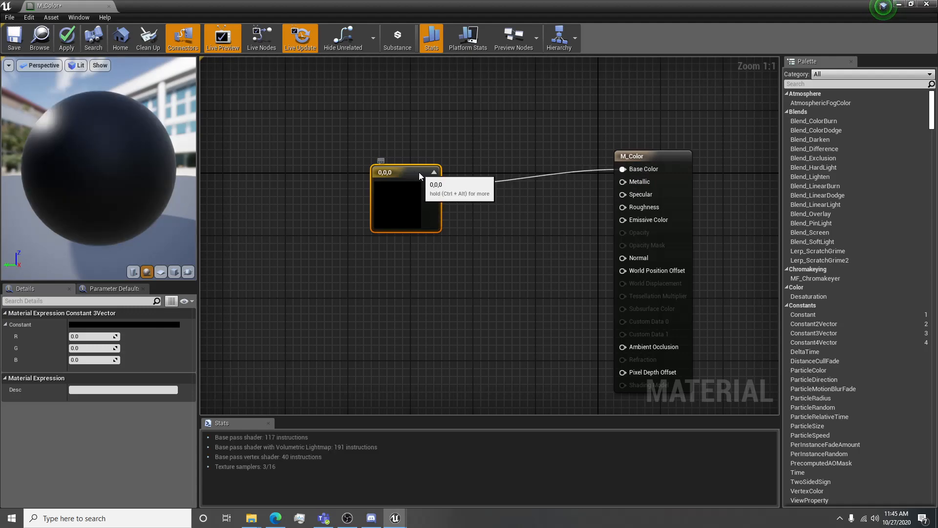
# - Set the R, G and B values of the Constant3Vector node to 1
pyautogui.write('1')
pyautogui.press('Return')
pyautogui.click(94, 348)
pyautogui.write('1')
pyautogui.press('Tab')
pyautogui.write('1')
pyautogui.press('Return')
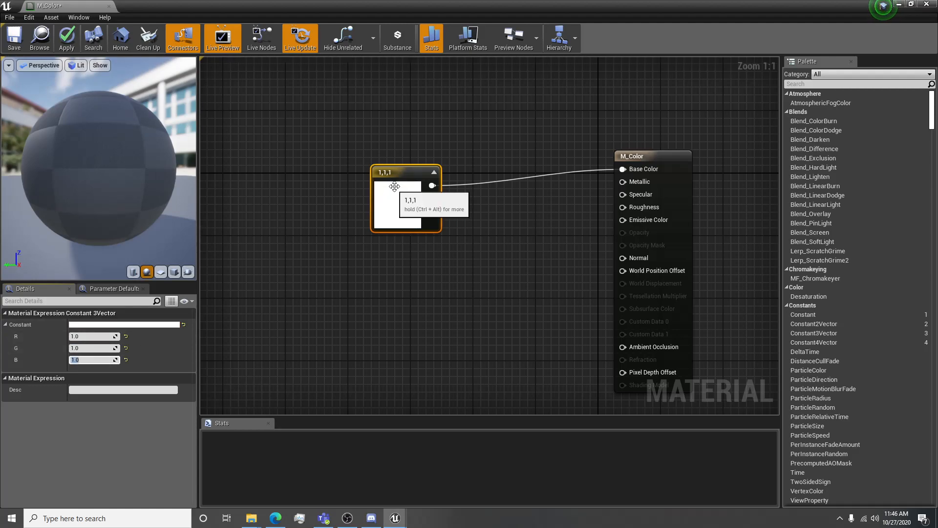
# - Move the white constant node higher in the graph, convert it to a parameter and expand its default value components
pyautogui.moveTo(407, 169); pyautogui.dragTo(407, 122)
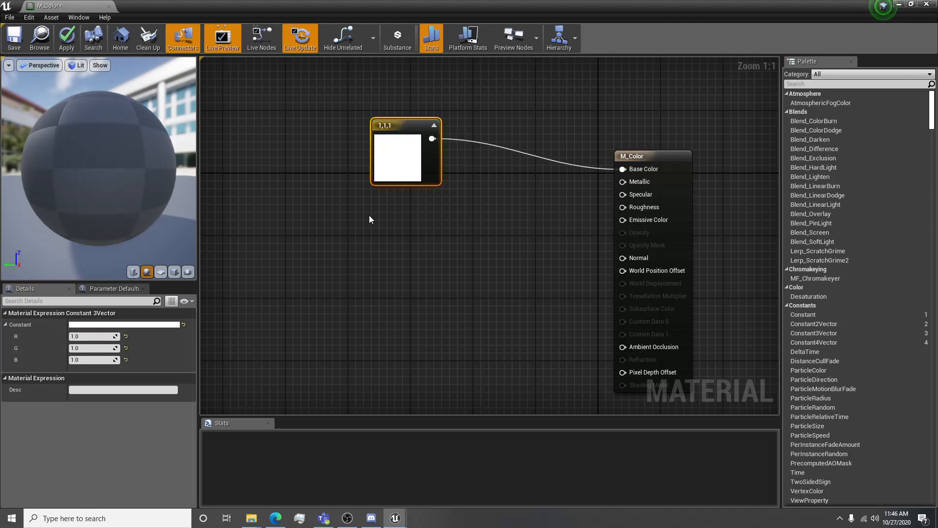
pyautogui.rightClick(400, 129)
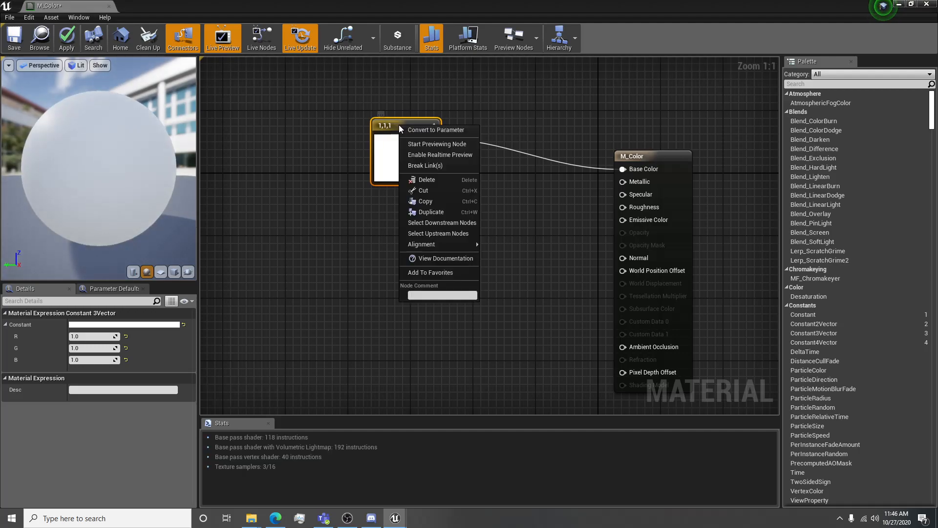
pyautogui.click(433, 129)
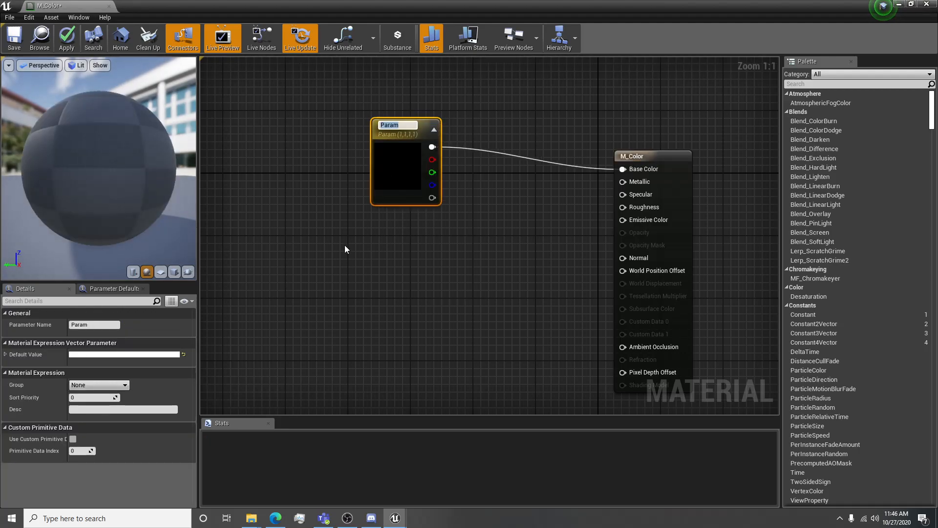
pyautogui.click(5, 356)
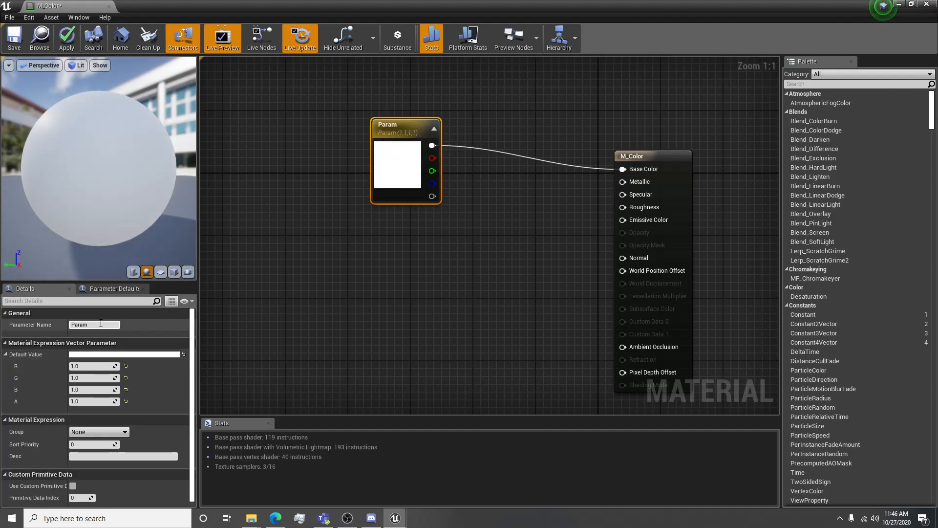
# - Name the vector parameter BaseColor
pyautogui.click(35, 328)
pyautogui.write('Color')
pyautogui.press('Return')
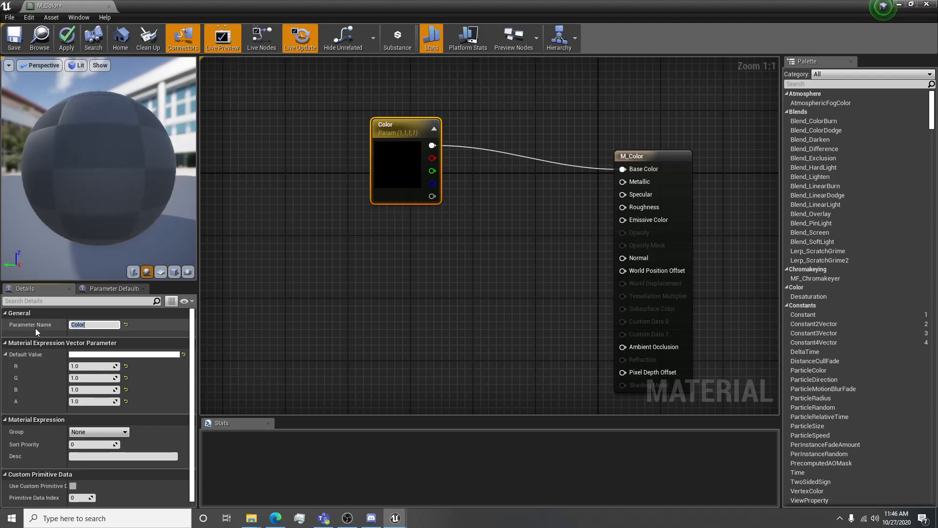
pyautogui.click(89, 327)
pyautogui.click(77, 327)
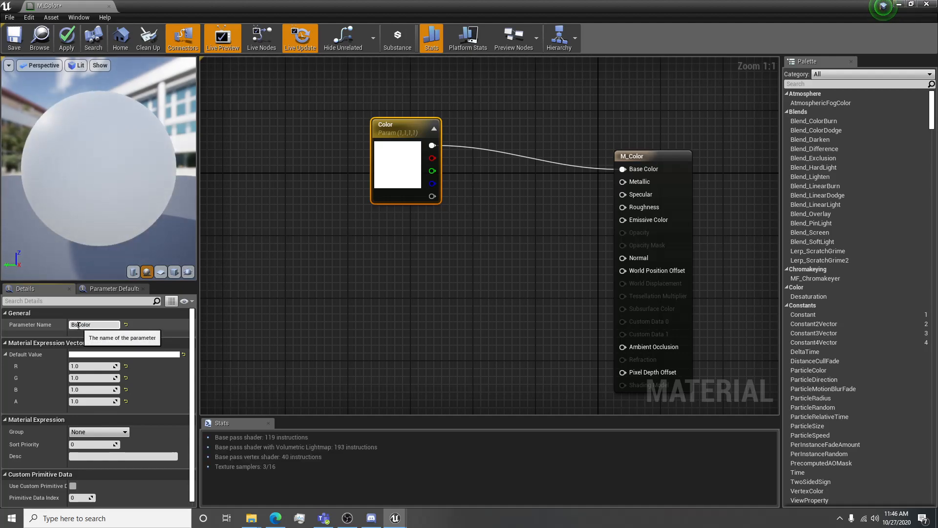
pyautogui.press('Return')
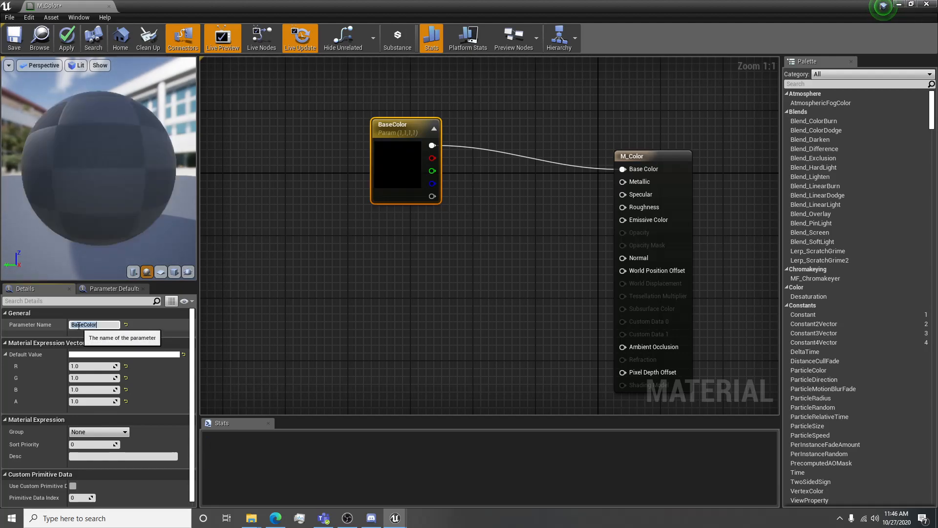
pyautogui.click(491, 262)
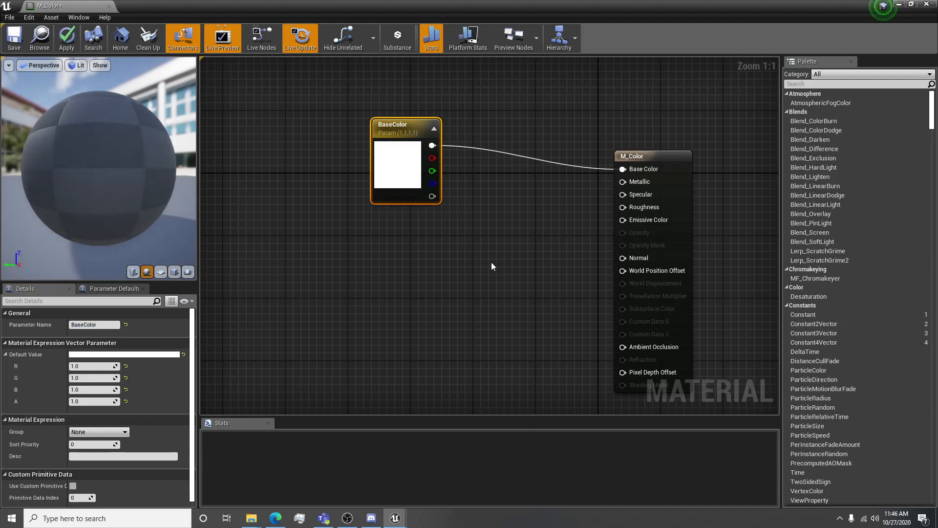
# - Move the M_Color result node lower and slightly farther from the BaseColor node
pyautogui.moveTo(648, 157); pyautogui.dragTo(656, 180)
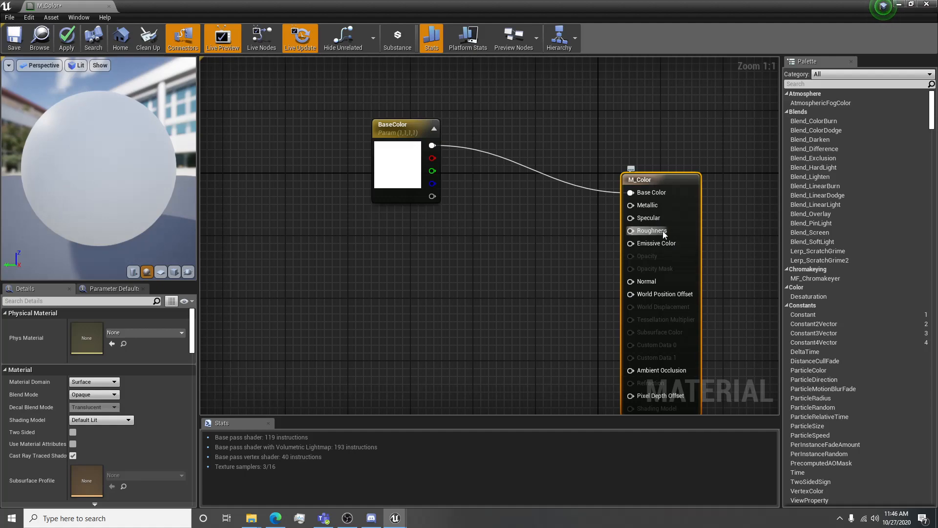
pyautogui.moveTo(661, 175); pyautogui.dragTo(654, 184)
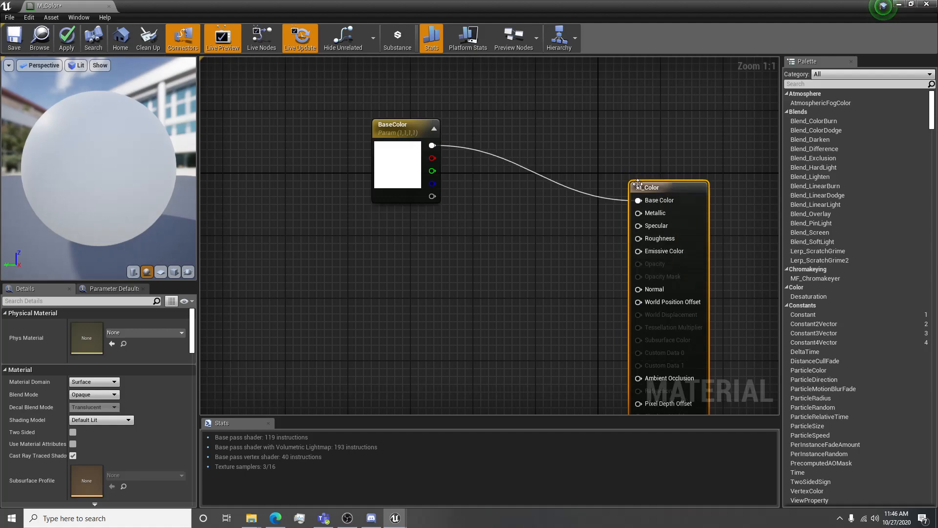
pyautogui.moveTo(562, 251); pyautogui.dragTo(528, 203, button='right')
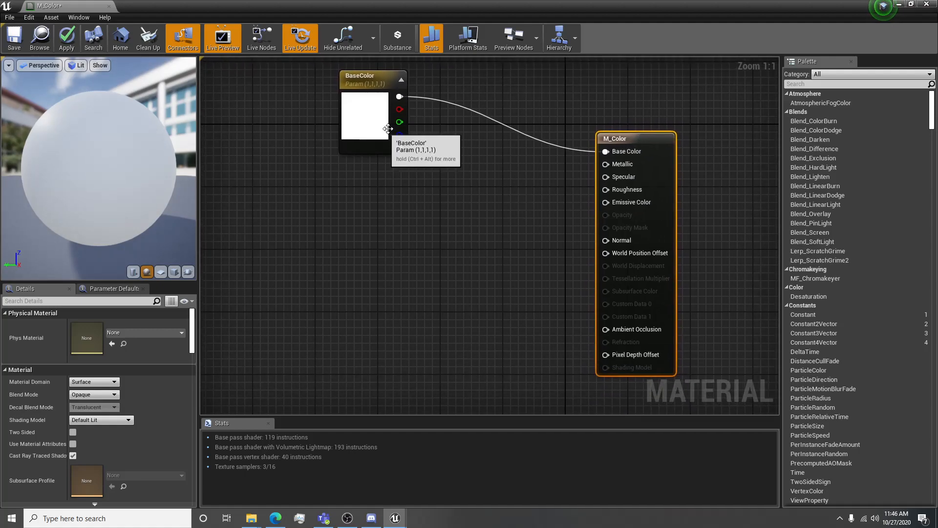
# - Add four Constant nodes stacked in a column between the BaseColor node and the M_Color node
pyautogui.click(443, 157)
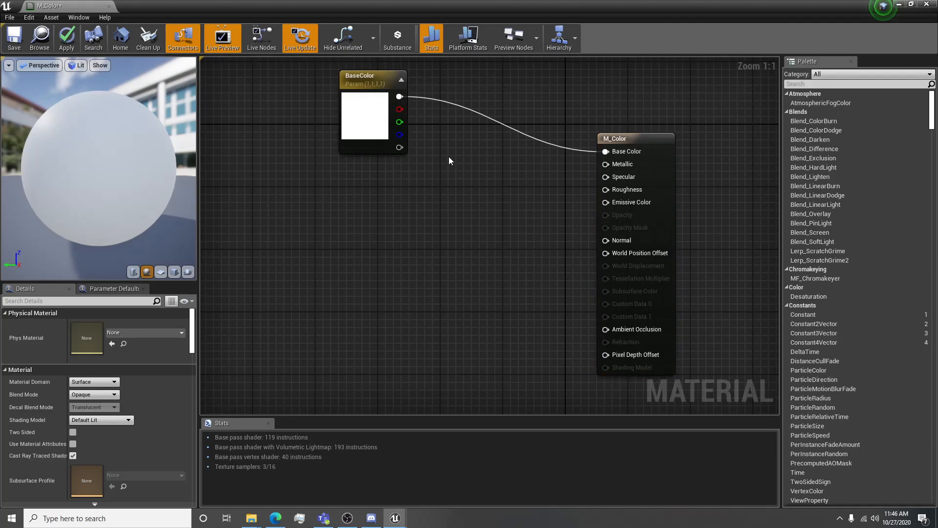
pyautogui.click(449, 157)
pyautogui.click(453, 203)
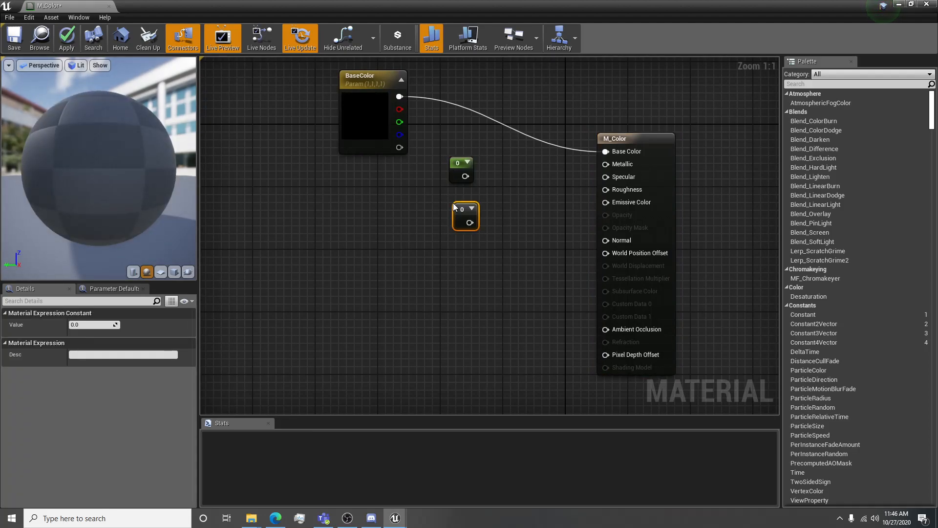
pyautogui.click(454, 247)
pyautogui.click(458, 289)
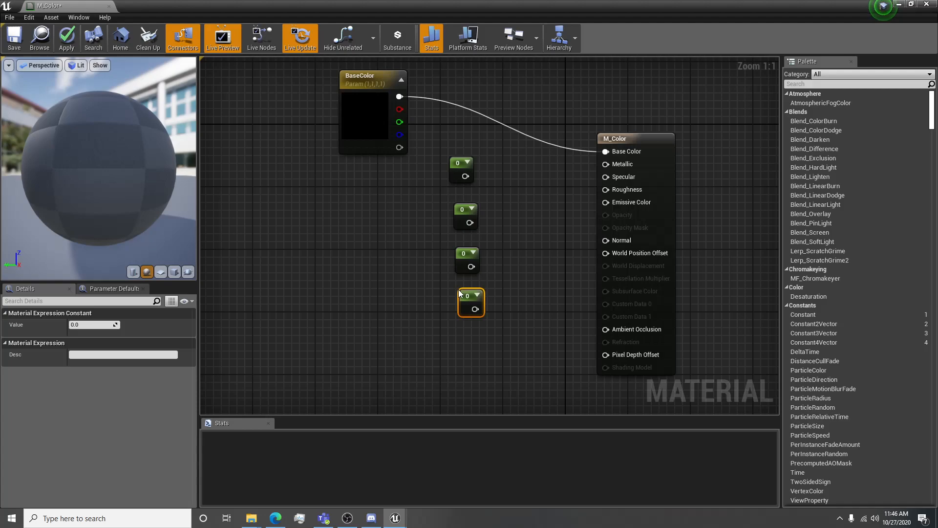
# - Connect the four constants, from upper to lower, to the Metallic, Specular, Roughness and Emissive Color inputs
pyautogui.moveTo(464, 211); pyautogui.dragTo(605, 177)
pyautogui.moveTo(471, 266); pyautogui.dragTo(606, 191)
pyautogui.moveTo(475, 309); pyautogui.dragTo(609, 202)
pyautogui.moveTo(452, 201); pyautogui.dragTo(459, 201)
# - Convert the constant feeding the Metallic input to a parameter named Metallic
pyautogui.rightClick(457, 165)
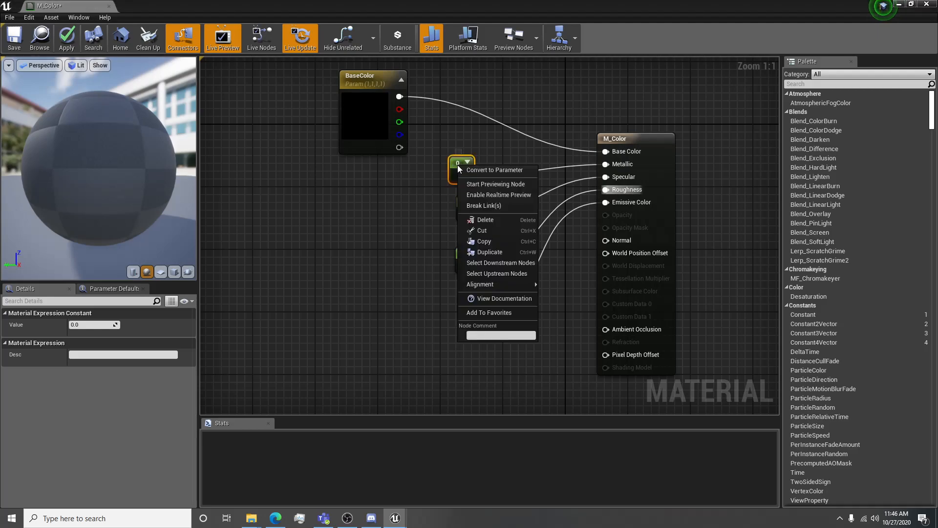
pyautogui.click(470, 170)
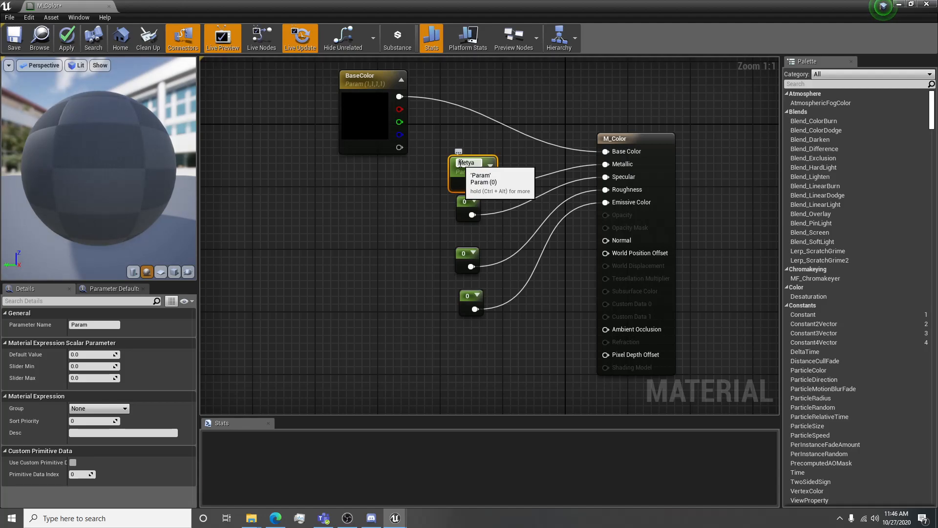
pyautogui.write('Metya')
pyautogui.press('BackSpace')
pyautogui.press('BackSpace')
pyautogui.write('allic')
pyautogui.press('Return')
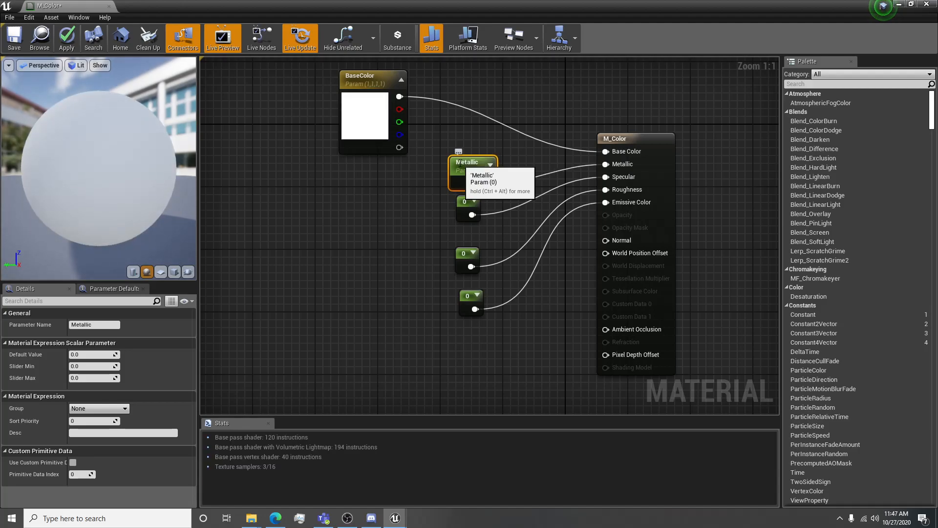
# - Convert the constant feeding the Specular input to a parameter named Specular
pyautogui.click(464, 200)
pyautogui.rightClick(465, 200)
pyautogui.click(465, 207)
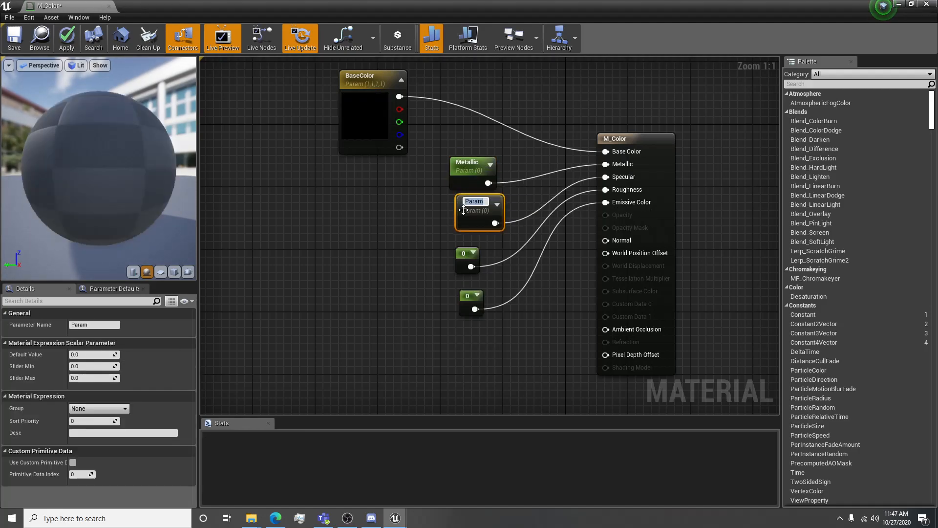
pyautogui.write('Specular')
pyautogui.press('Return')
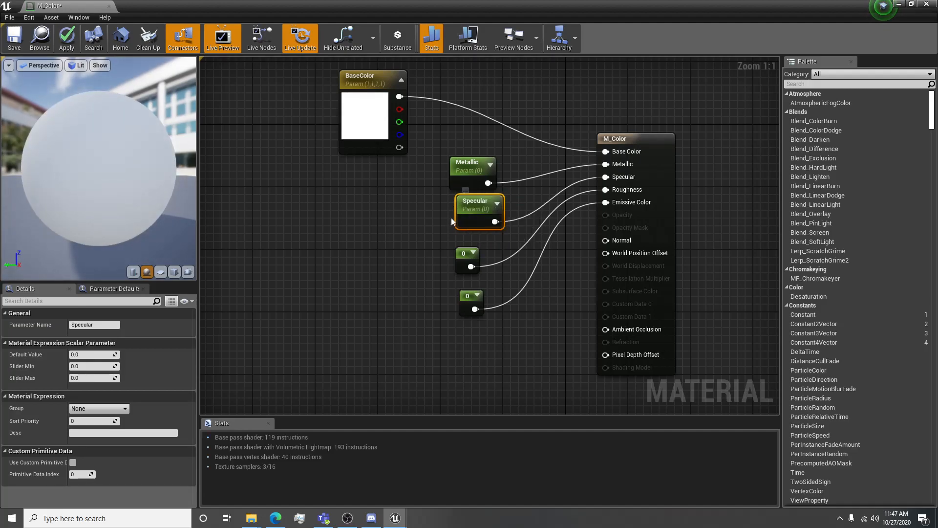
# - Convert the constant feeding the Roughness input to a parameter named Roughness
pyautogui.click(463, 252)
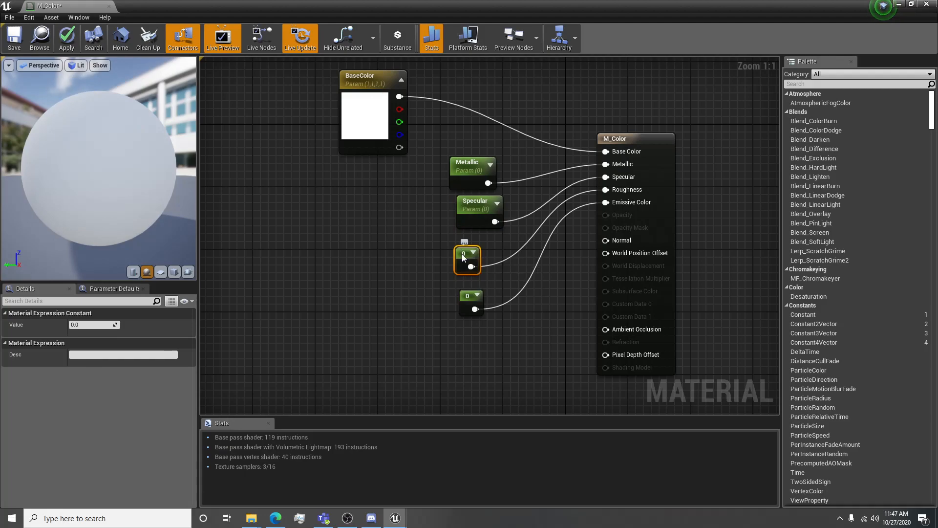
pyautogui.rightClick(462, 253)
pyautogui.click(479, 259)
pyautogui.write('Roughness')
pyautogui.press('Return')
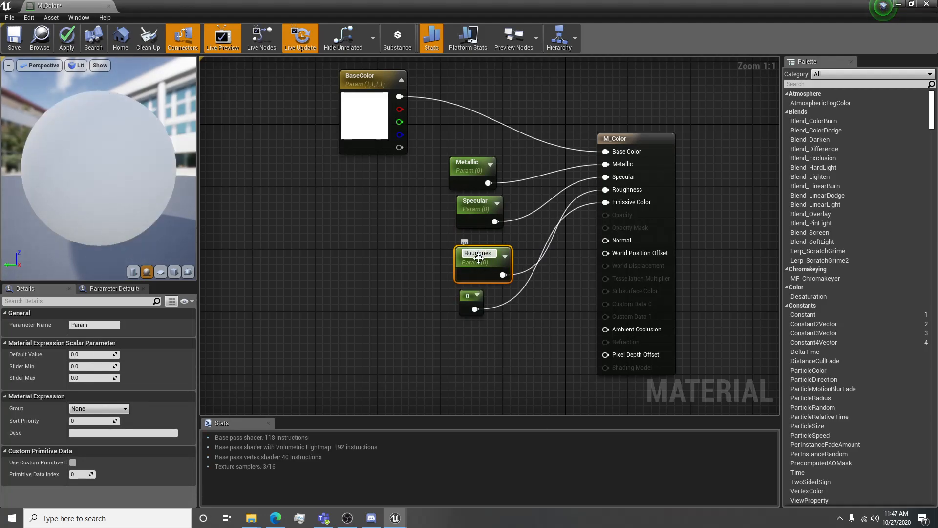
# - Convert the constant feeding the Emissive Color input to a parameter named Emissive Color
pyautogui.rightClick(467, 296)
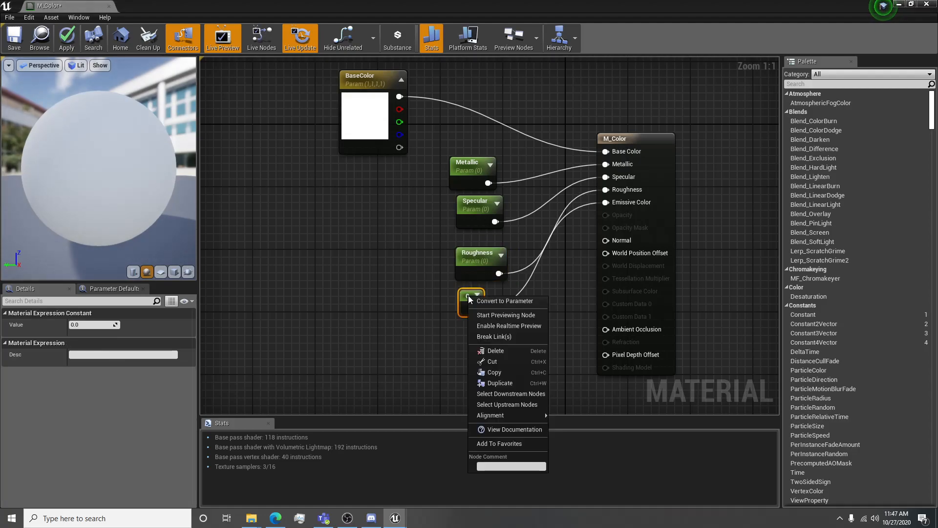
pyautogui.click(482, 300)
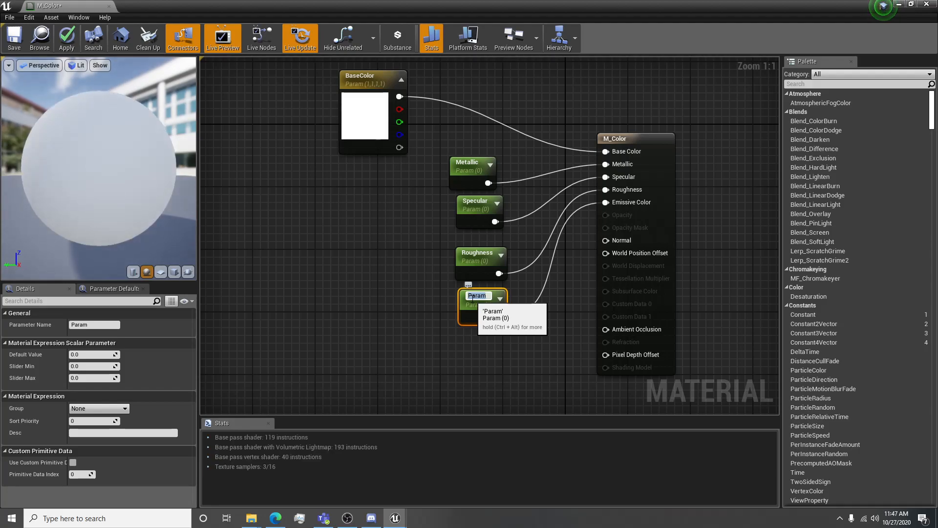
pyautogui.write('Emissive')
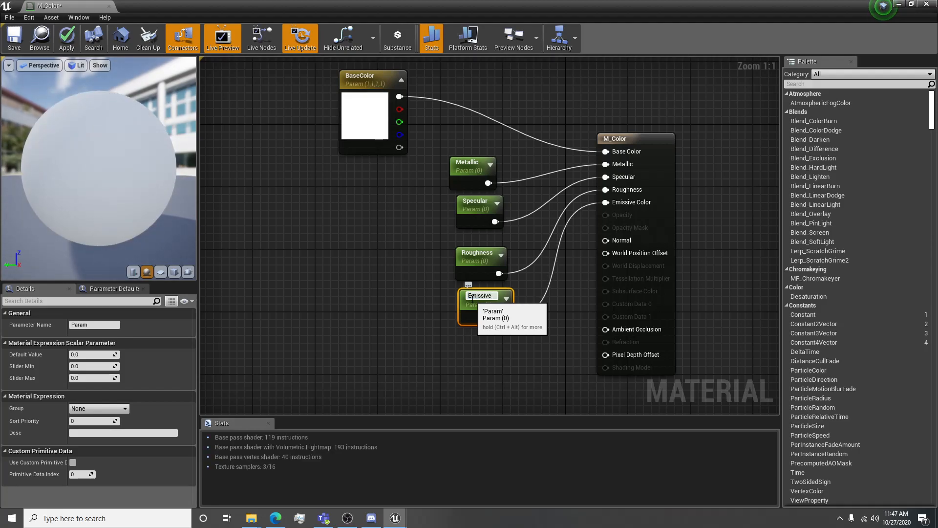
pyautogui.write(' Color')
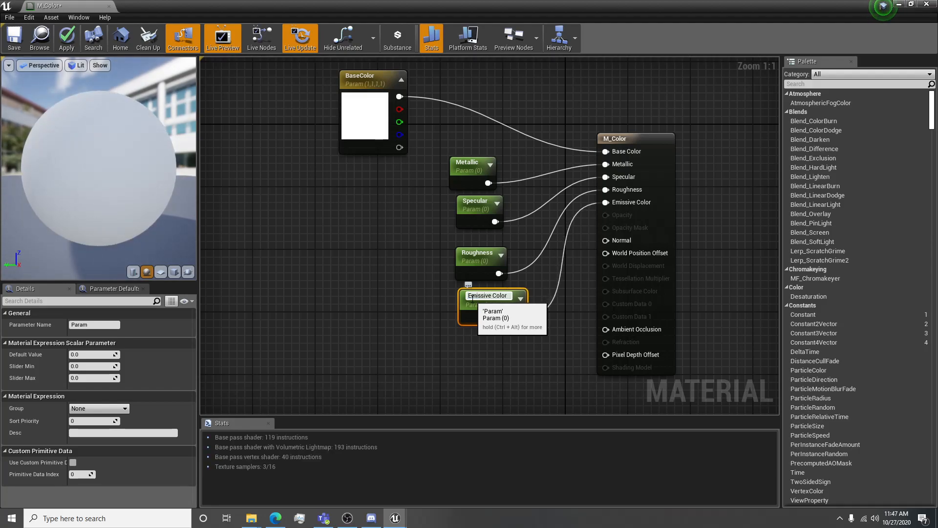
pyautogui.press('Return')
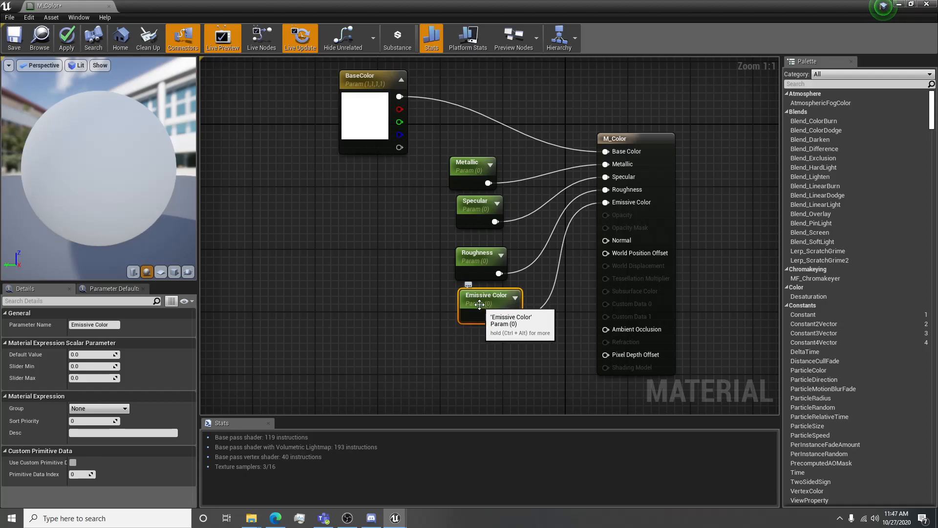
# - Arrange the Emissive Color, Roughness, Specular and Metallic nodes in a neatly spaced column and save the material
pyautogui.moveTo(478, 305); pyautogui.dragTo(458, 312)
pyautogui.moveTo(472, 255); pyautogui.dragTo(464, 249)
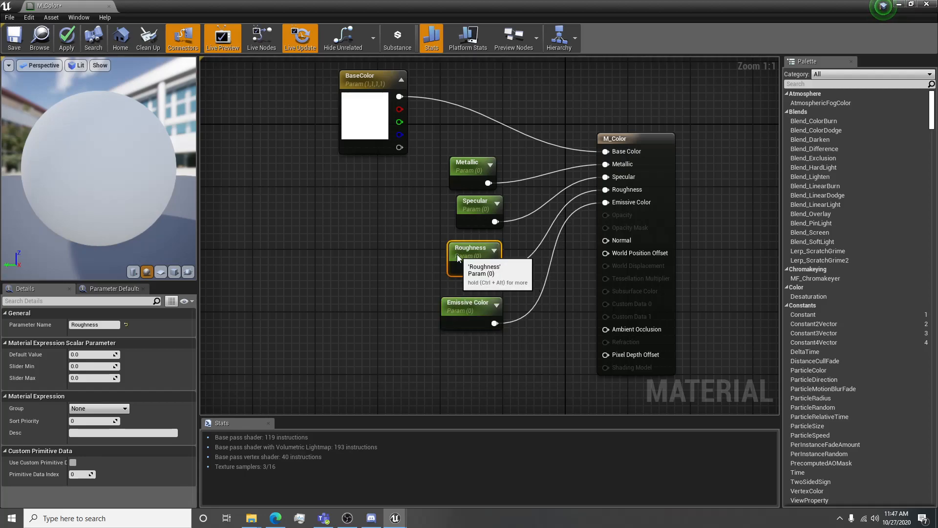
pyautogui.moveTo(464, 205); pyautogui.dragTo(447, 205)
pyautogui.moveTo(471, 163); pyautogui.dragTo(463, 155)
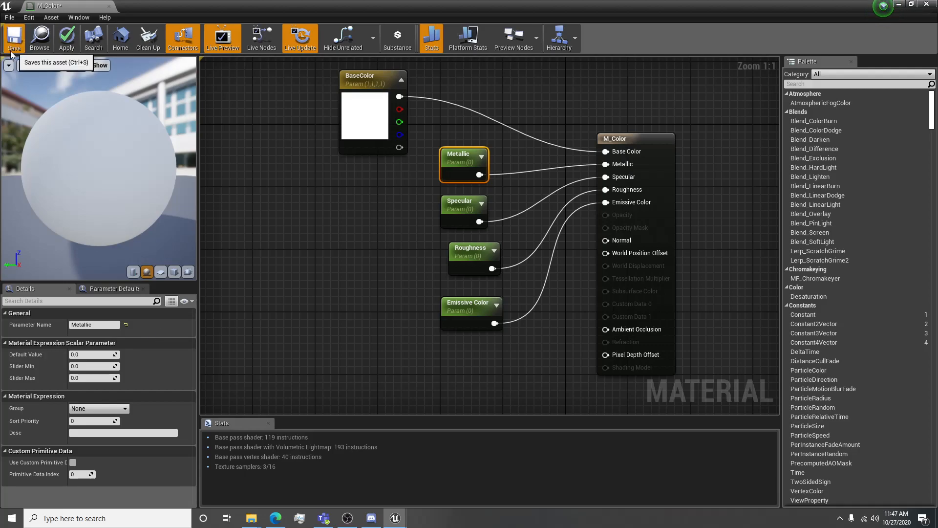
pyautogui.click(14, 38)
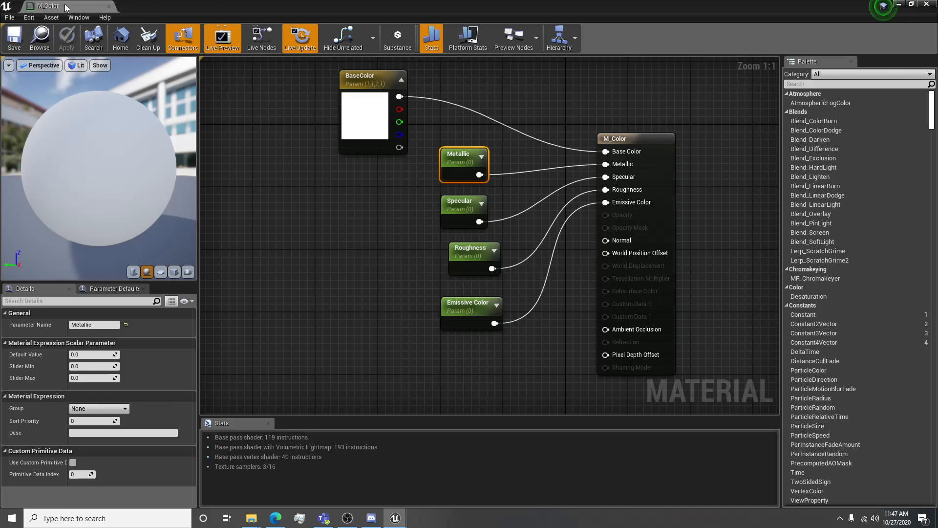
# - Dock the M_Color editor beside the ThirdPersonExampleMap tab, and reopen M_Color from the level editor's Content folder
pyautogui.moveTo(65, 4); pyautogui.dragTo(204, 4)
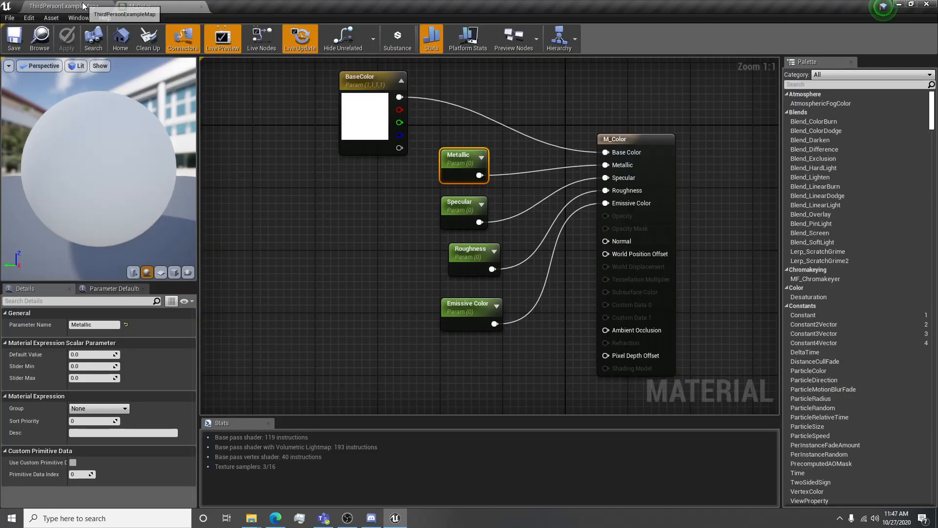
pyautogui.click(86, 6)
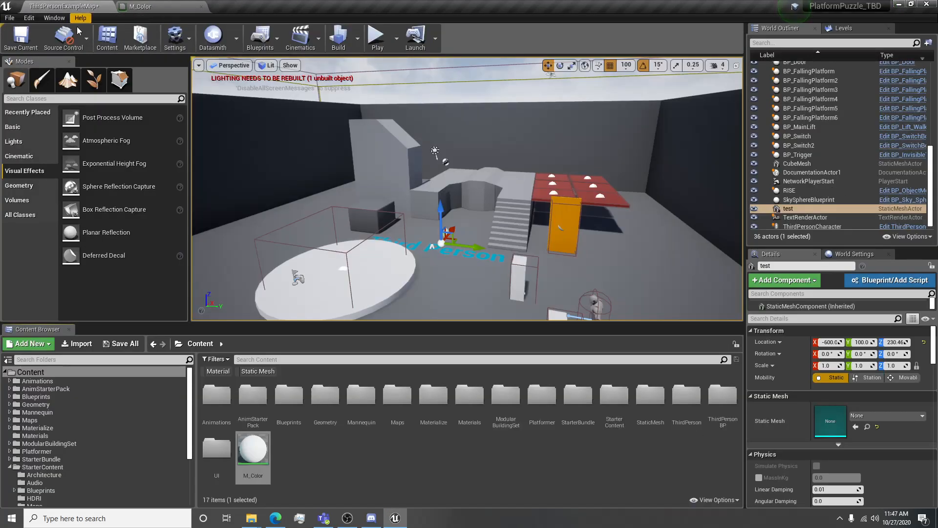
pyautogui.click(252, 445)
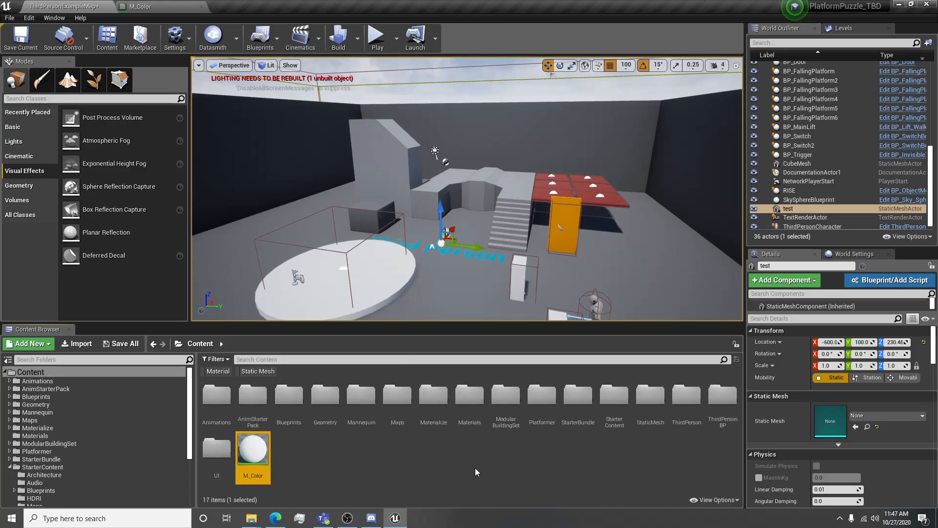
pyautogui.doubleClick(252, 450)
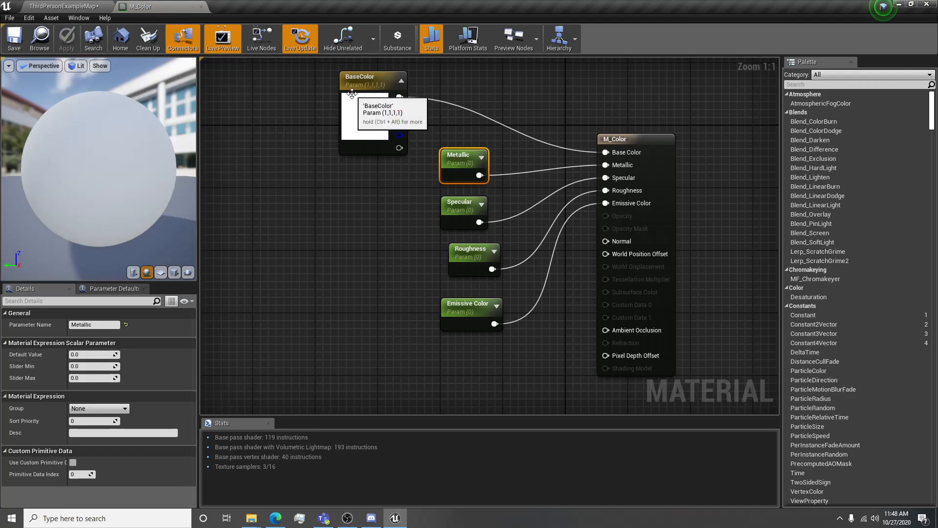
# - Set the BaseColor parameter's default value to R 5, G 0 and B 0
pyautogui.click(379, 132)
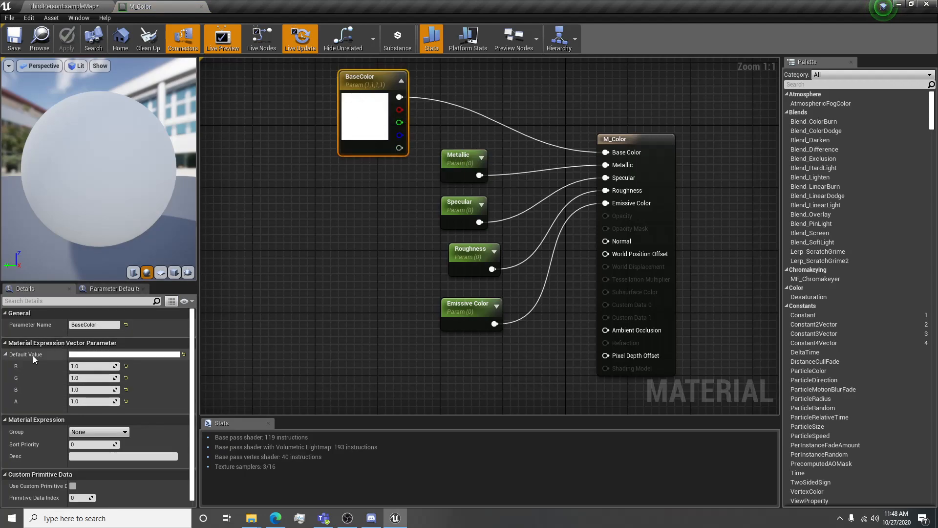
pyautogui.click(81, 365)
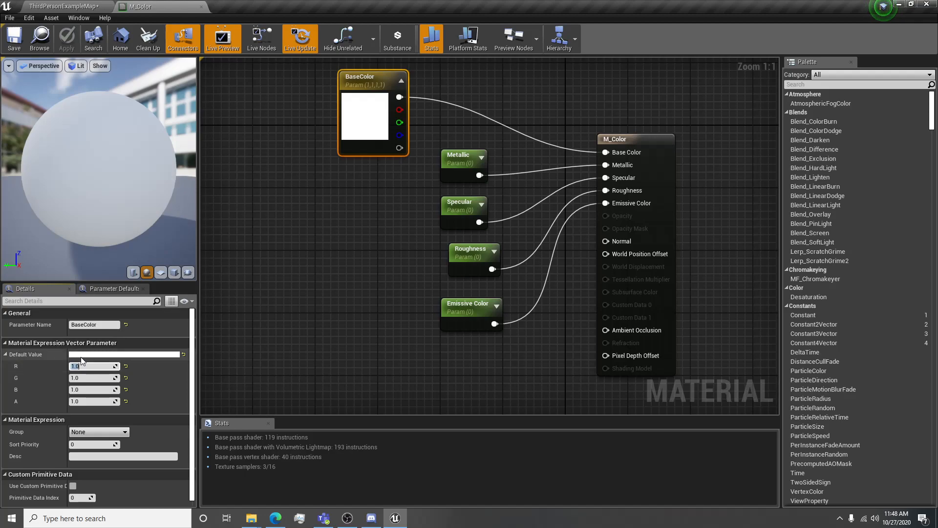
pyautogui.write('5')
pyautogui.press('Return')
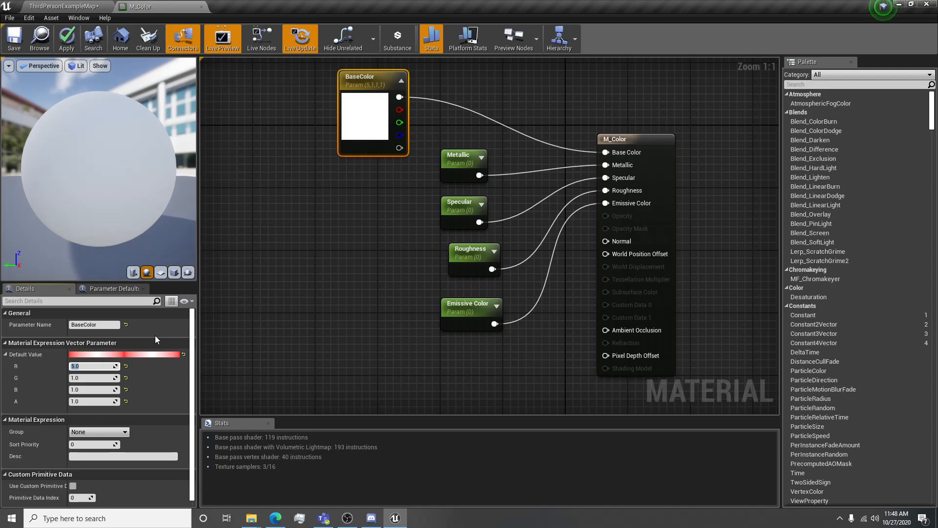
pyautogui.click(113, 377)
pyautogui.write('0')
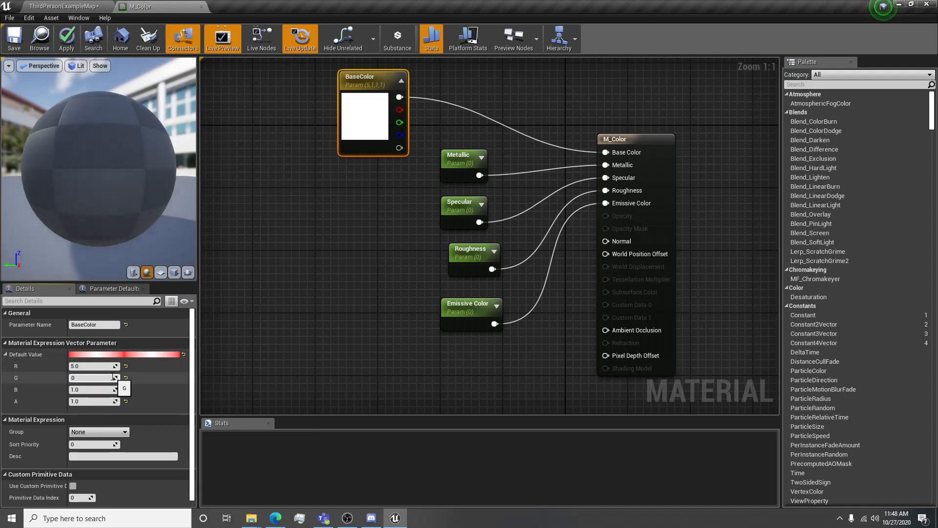
pyautogui.press('Return')
pyautogui.click(113, 389)
pyautogui.write('0')
pyautogui.press('Return')
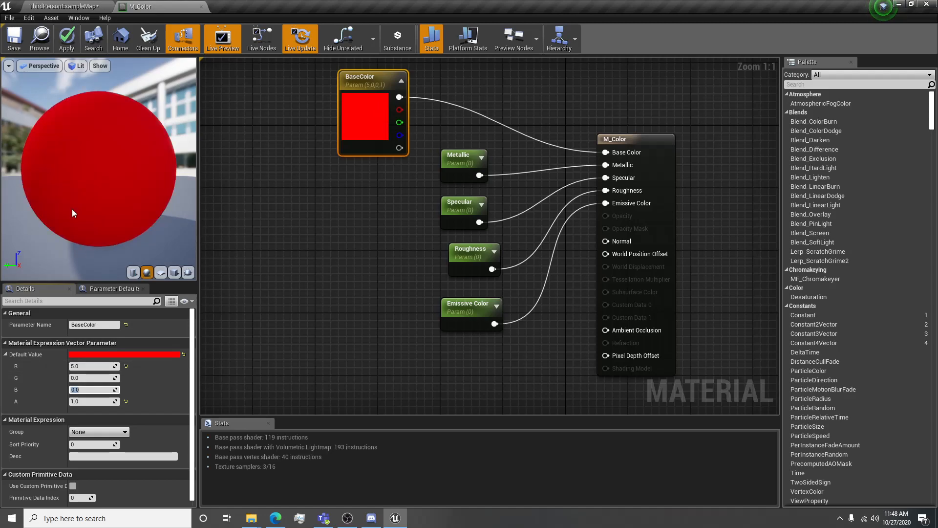
# - Set the BaseColor parameter's default R, G and B values to 1 and apply the material changes
pyautogui.click(93, 369)
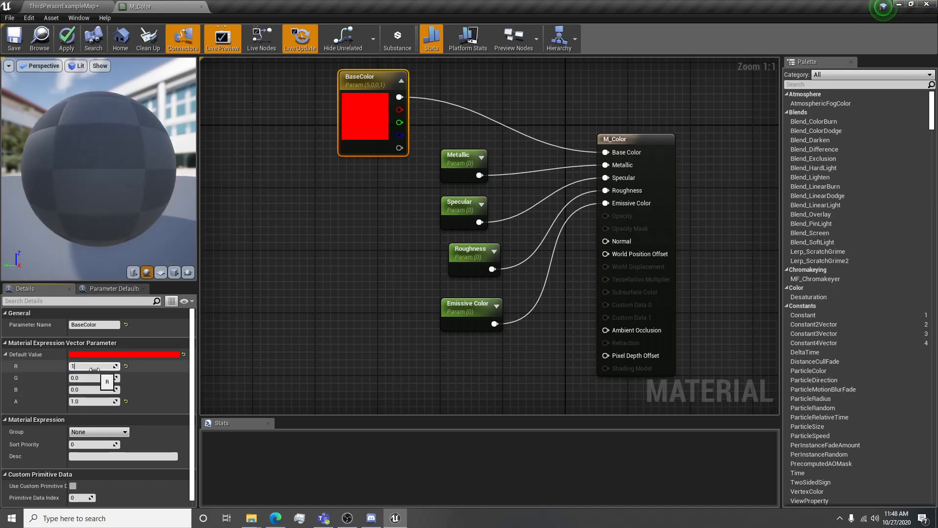
pyautogui.press('Tab')
pyautogui.write('1')
pyautogui.press('Tab')
pyautogui.write('1')
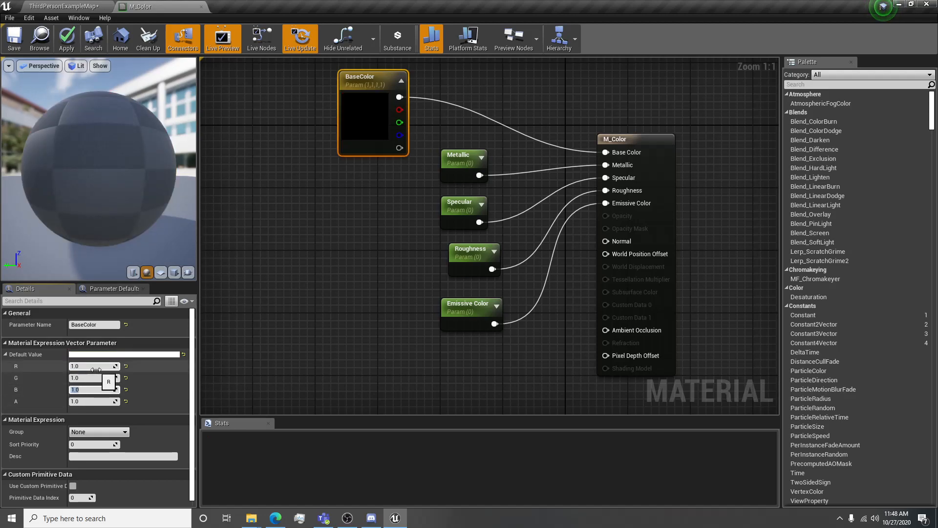
pyautogui.press('Return')
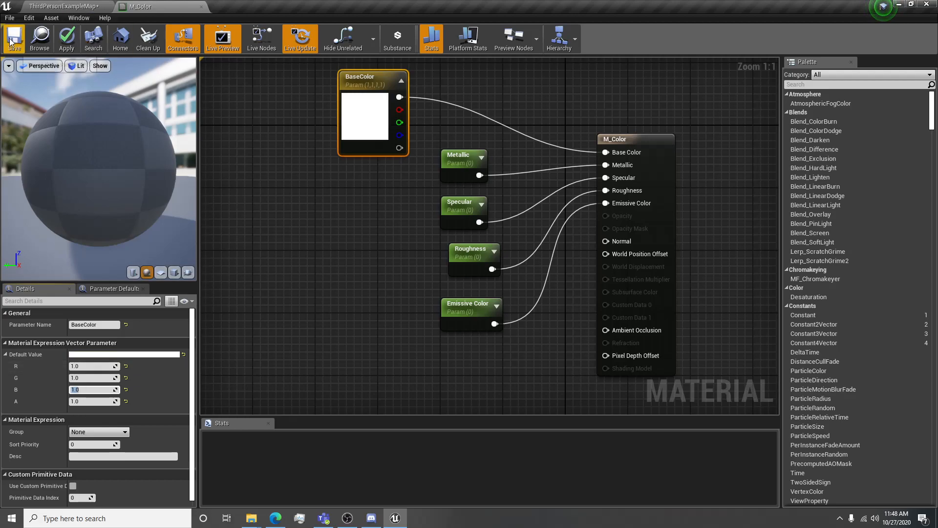
pyautogui.click(69, 44)
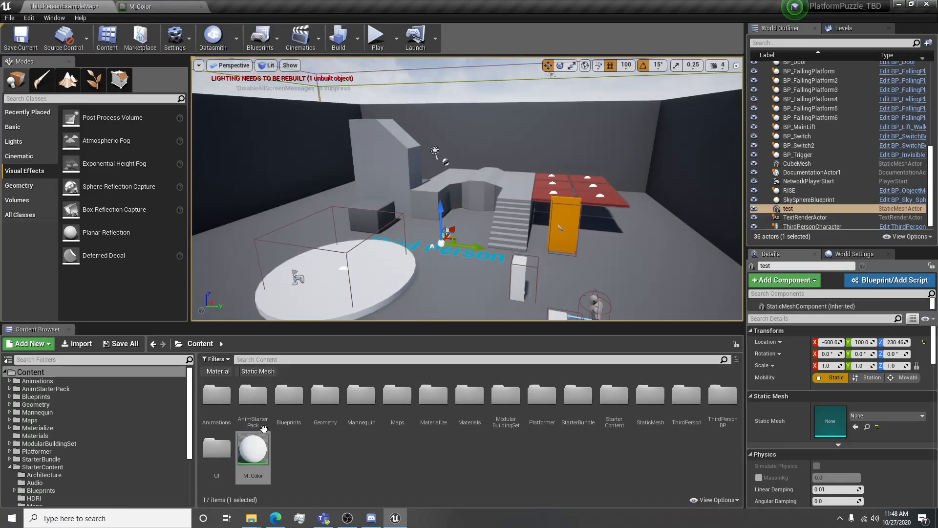
# - Create a material instance from M_Color and name it M_NewColor
pyautogui.rightClick(268, 451)
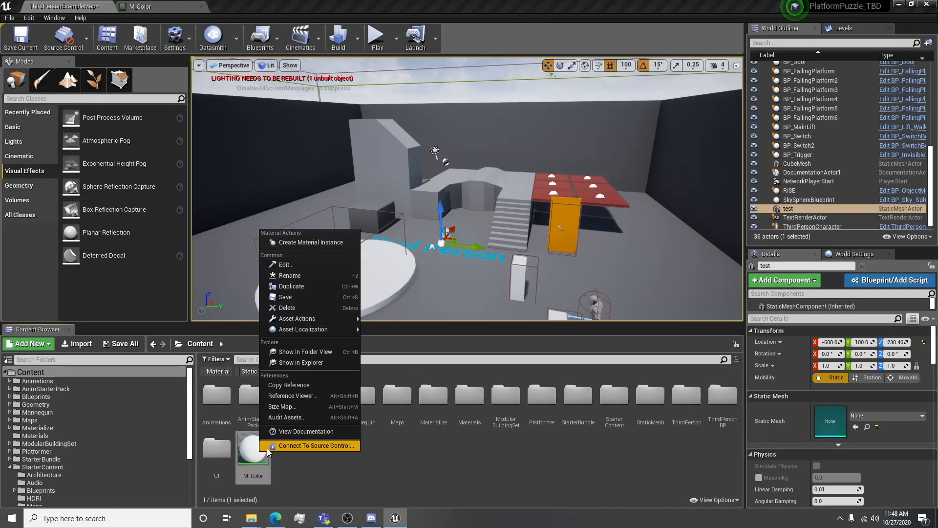
pyautogui.click(310, 242)
pyautogui.press('Right')
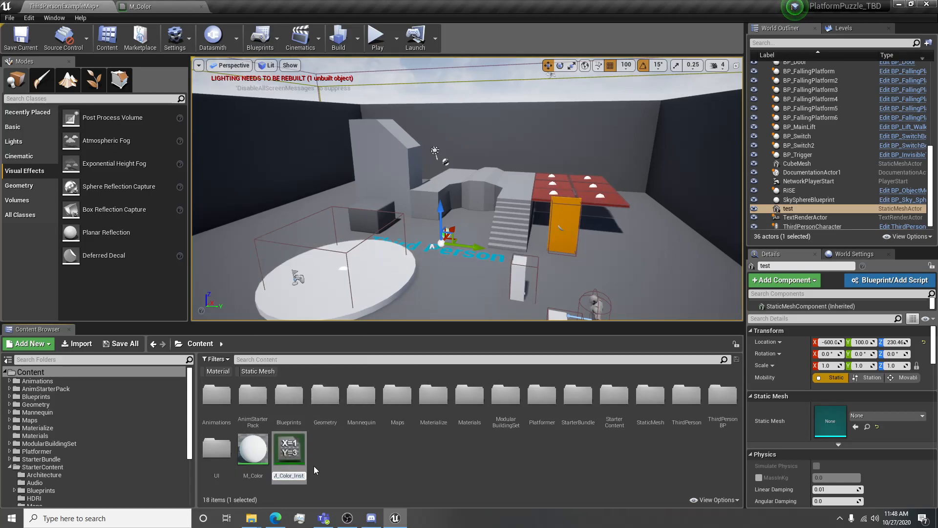
pyautogui.press('BackSpace')
pyautogui.press('BackSpace')
pyautogui.press('BackSpace')
pyautogui.press('BackSpace')
pyautogui.press('BackSpace')
pyautogui.press('BackSpace')
pyautogui.press('BackSpace')
pyautogui.press('BackSpace')
pyautogui.press('BackSpace')
pyautogui.press('BackSpace')
pyautogui.write('NewColor')
pyautogui.press('Return')
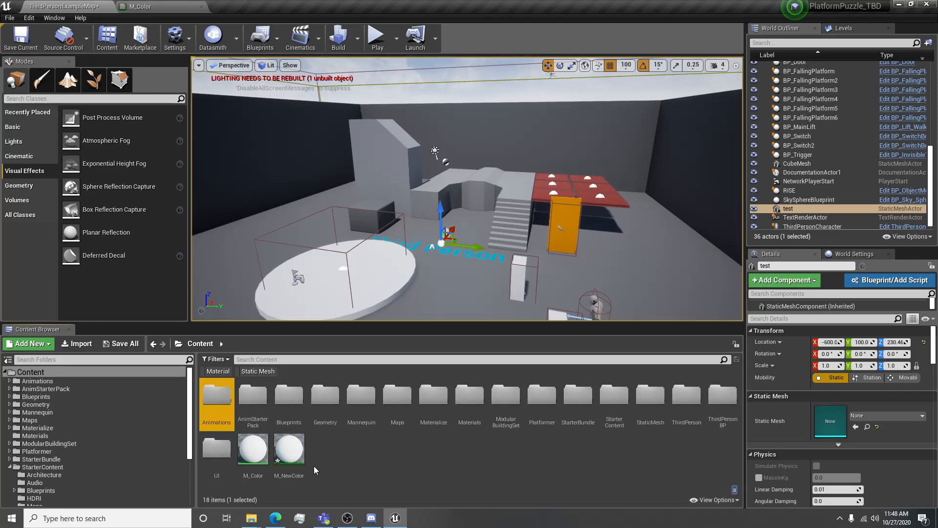
# - Open the M_NewColor material instance, show its whole preview sphere, and compare it with the parent material M_Color
pyautogui.doubleClick(296, 457)
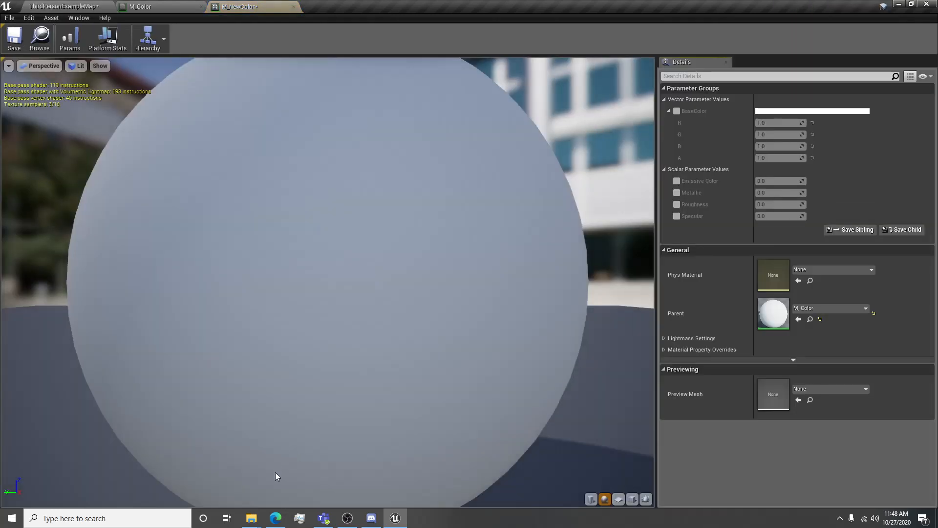
pyautogui.scroll(-6, 470, 274)
pyautogui.scroll(2, 471, 275)
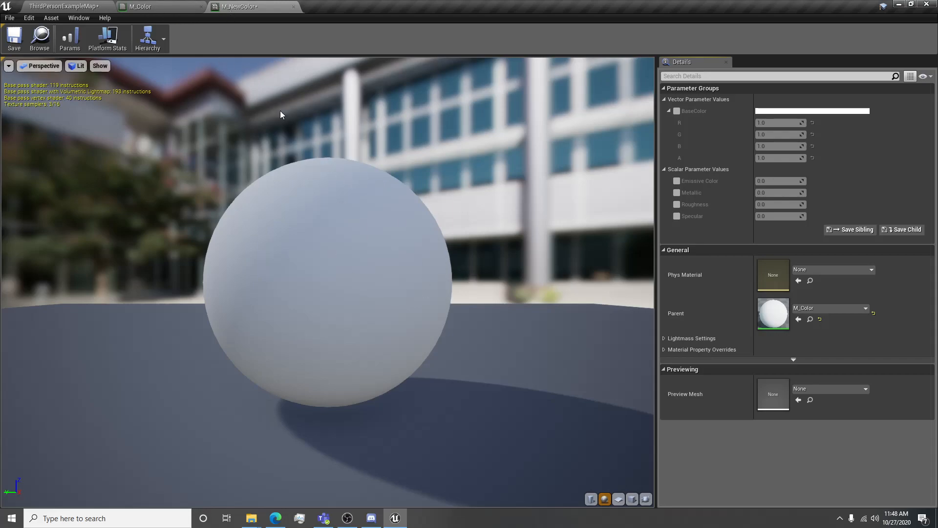
pyautogui.click(198, 6)
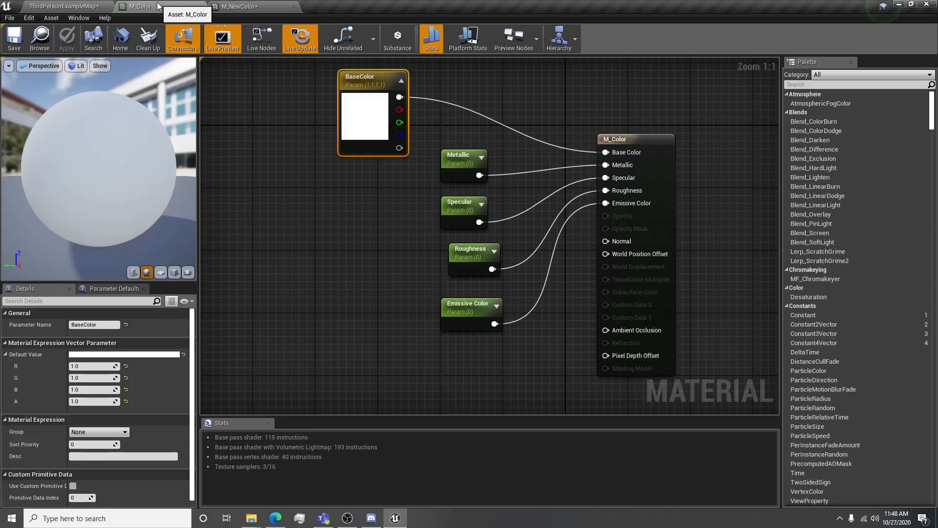
pyautogui.click(250, 10)
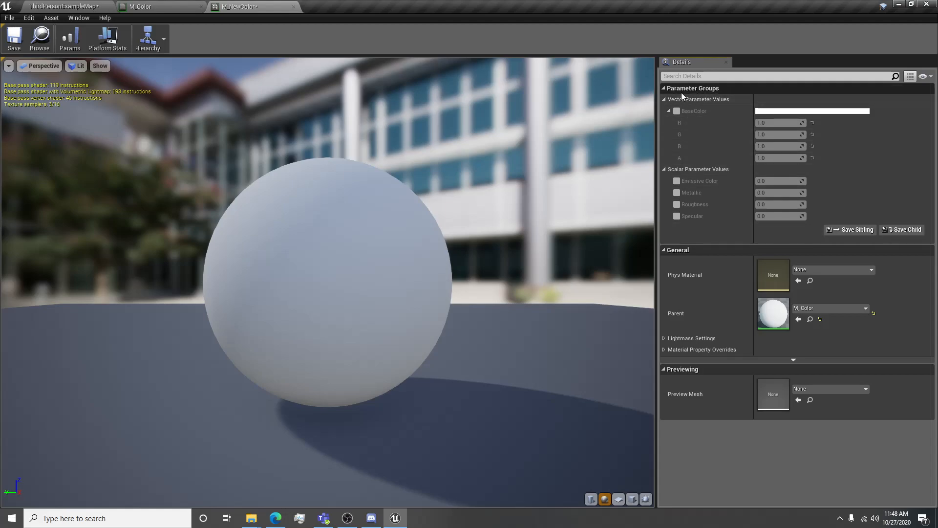
# - Enable the BaseColor, Emissive Color, Metallic, Roughness and Specular parameter overrides in M_NewColor
pyautogui.click(678, 111)
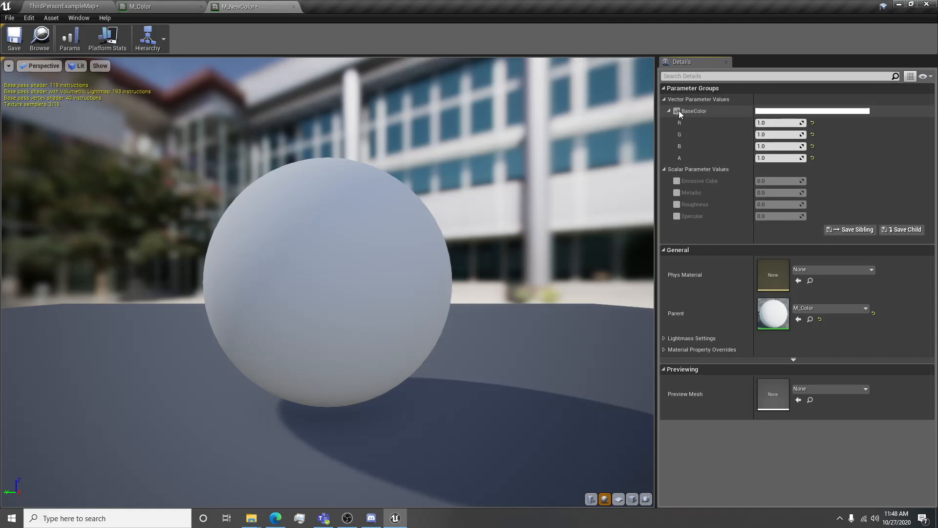
pyautogui.click(678, 183)
pyautogui.click(676, 193)
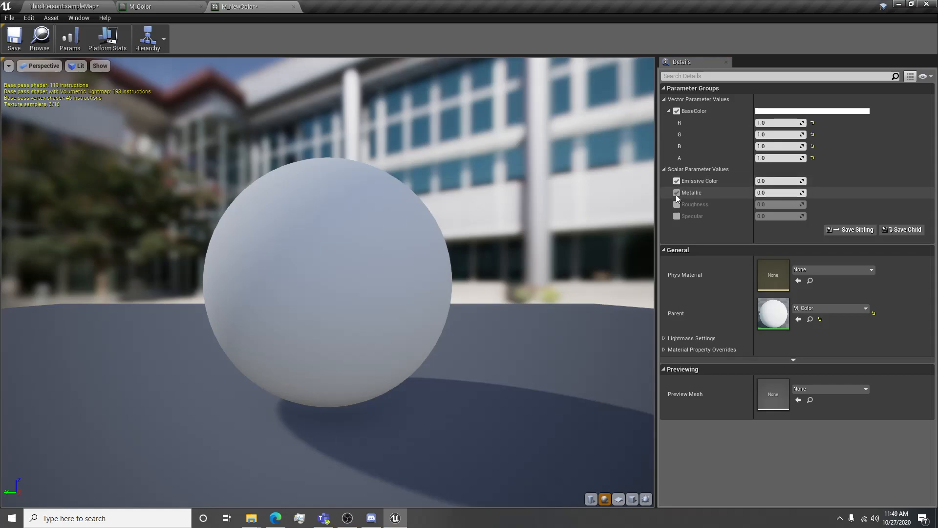
pyautogui.click(676, 204)
pyautogui.click(677, 216)
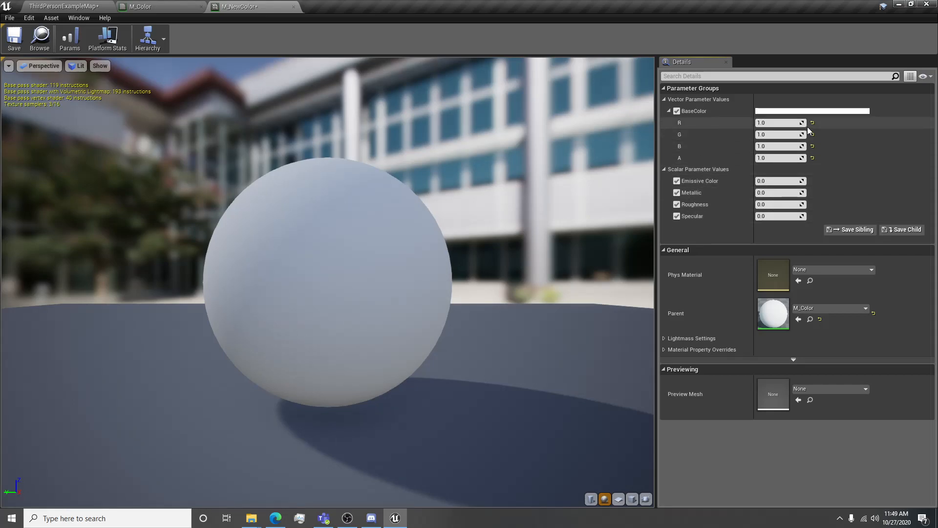
# - Review the Metallic, Specular, Roughness, Emissive Color and BaseColor parameter nodes in the parent material M_Color
pyautogui.click(763, 123)
pyautogui.click(152, 7)
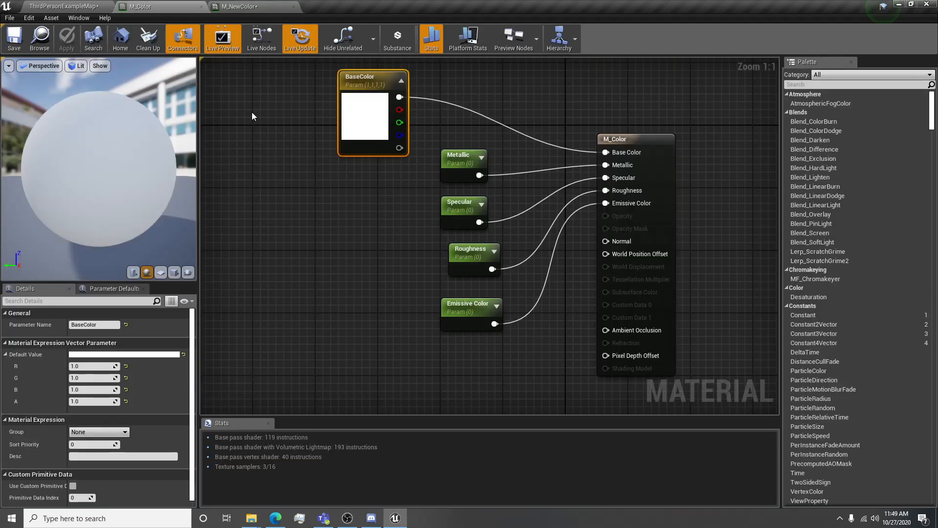
pyautogui.click(464, 164)
pyautogui.click(462, 212)
pyautogui.click(465, 273)
pyautogui.click(459, 313)
pyautogui.click(376, 95)
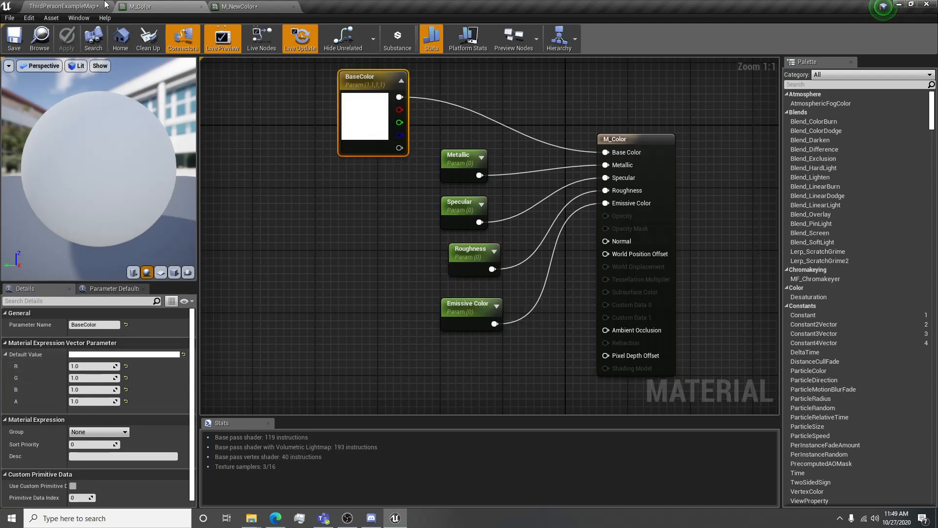
# - Set the BaseColor of M_NewColor to R 0, G 1 and B 1
pyautogui.click(250, 8)
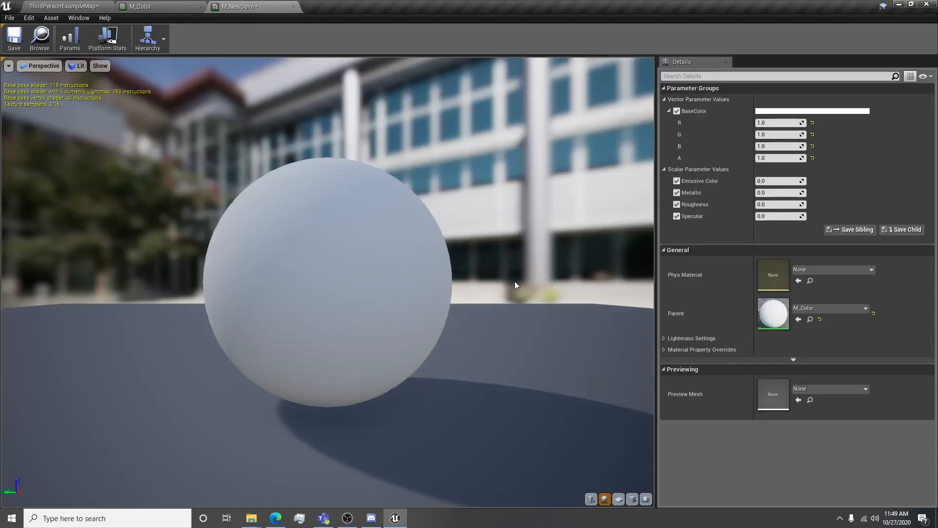
pyautogui.click(768, 122)
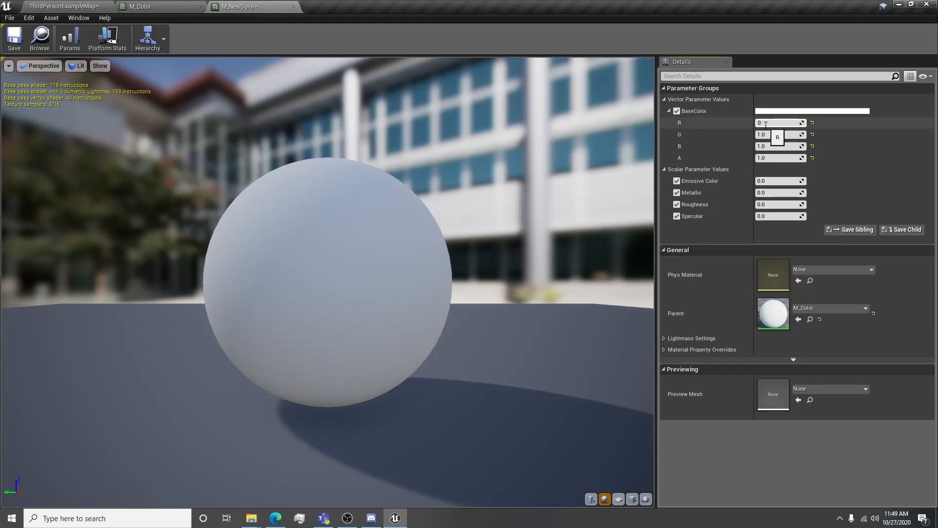
pyautogui.press('Tab')
pyautogui.press('Tab')
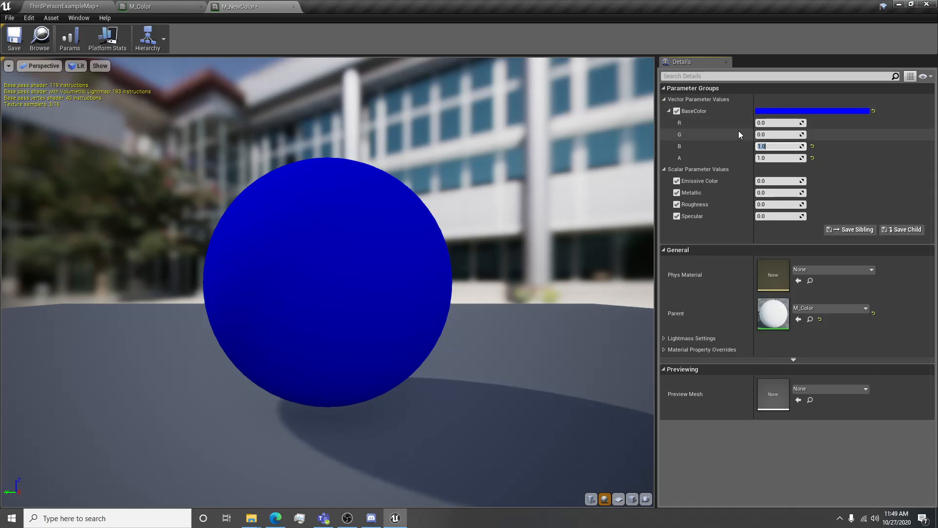
pyautogui.click(783, 134)
pyautogui.write('1')
pyautogui.press('Return')
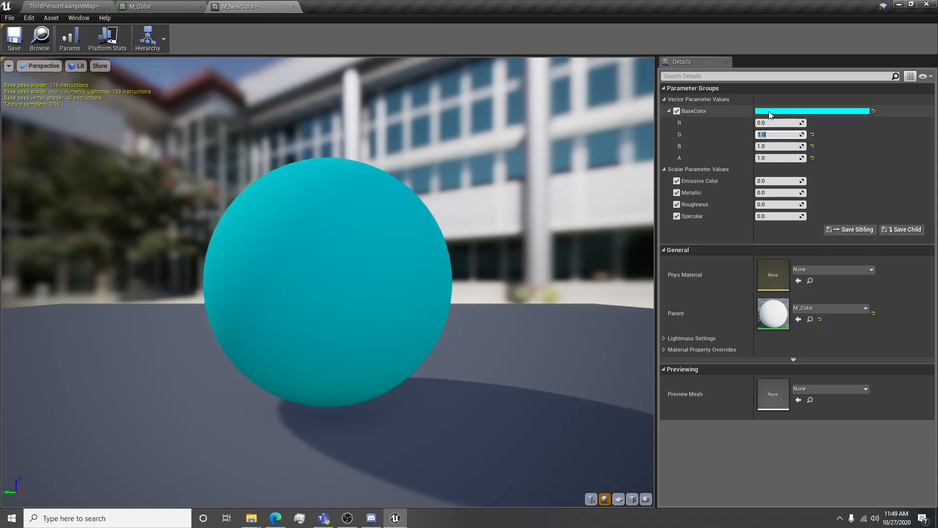
# - Pick a violet-blue BaseColor in the Color Picker, about R 0.15, G 0.06 and B 1.0
pyautogui.click(786, 111)
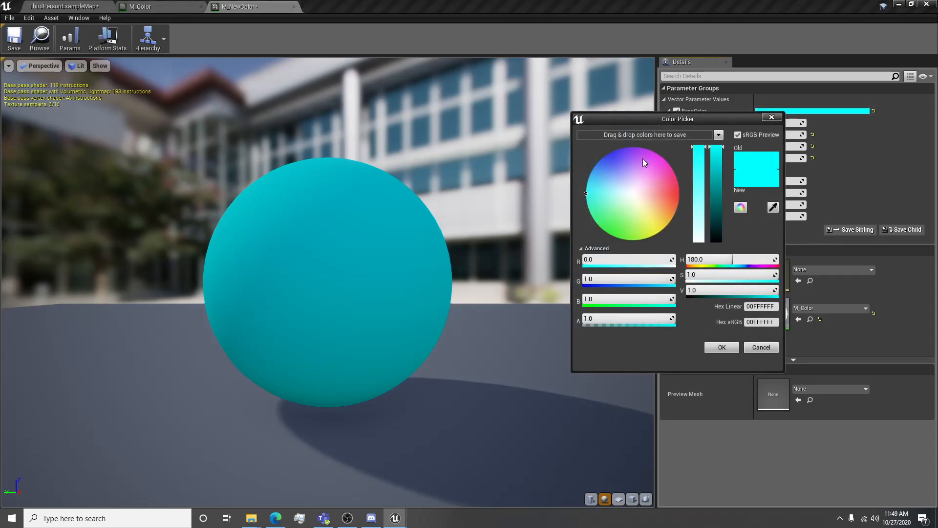
pyautogui.moveTo(646, 161); pyautogui.dragTo(615, 154)
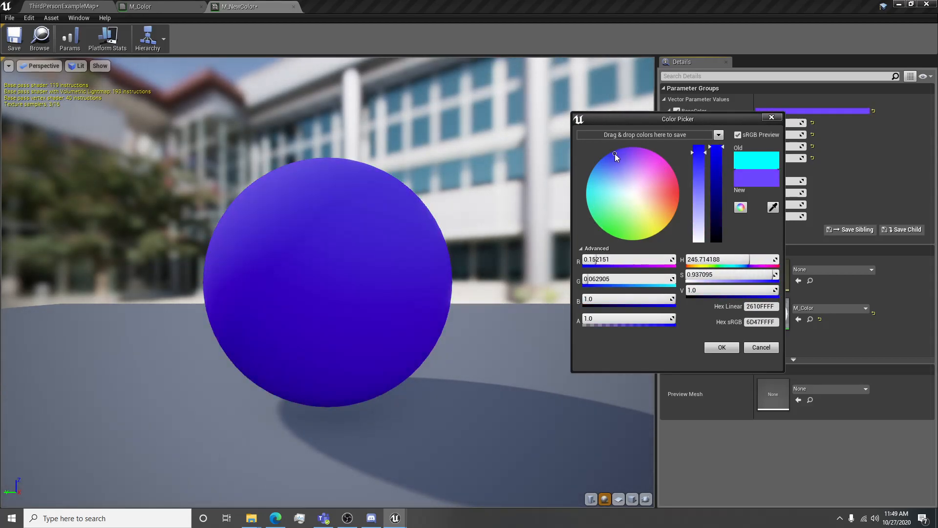
pyautogui.click(729, 346)
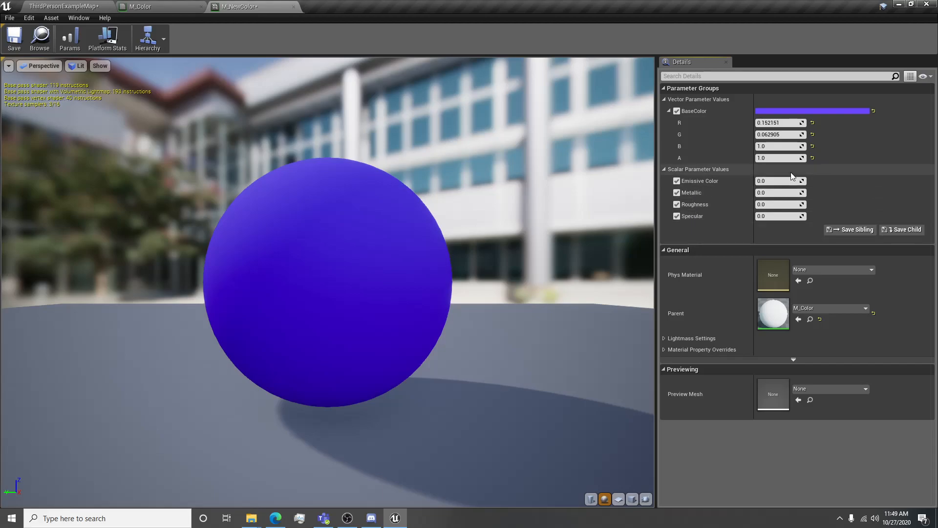
# - Try Emissive Color values of about 5.2, 408 and 1.34, and reset the parameter to its default
pyautogui.moveTo(777, 181); pyautogui.dragTo(838, 181)
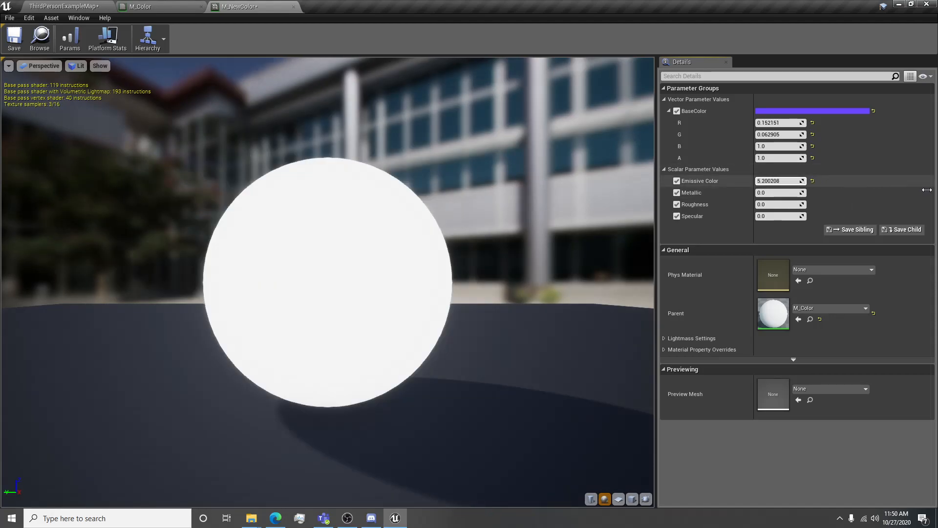
pyautogui.moveTo(781, 181); pyautogui.dragTo(830, 181)
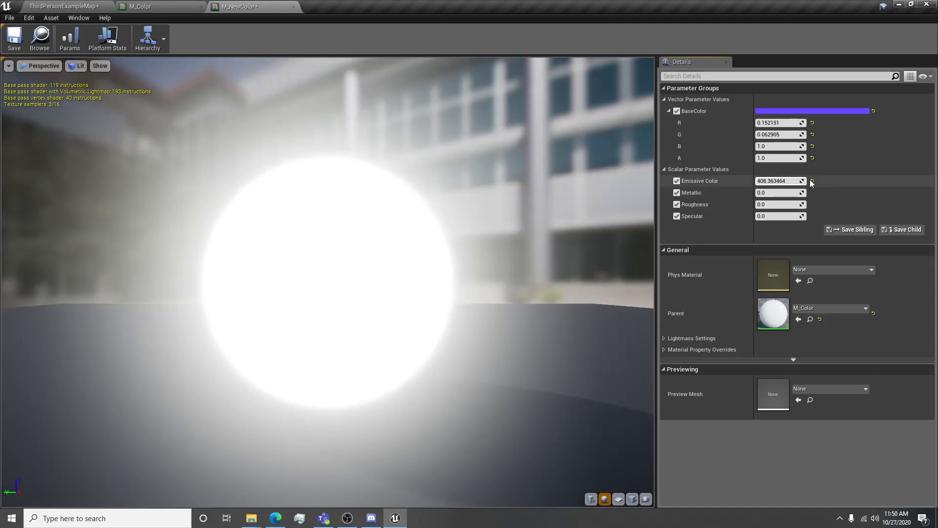
pyautogui.click(812, 181)
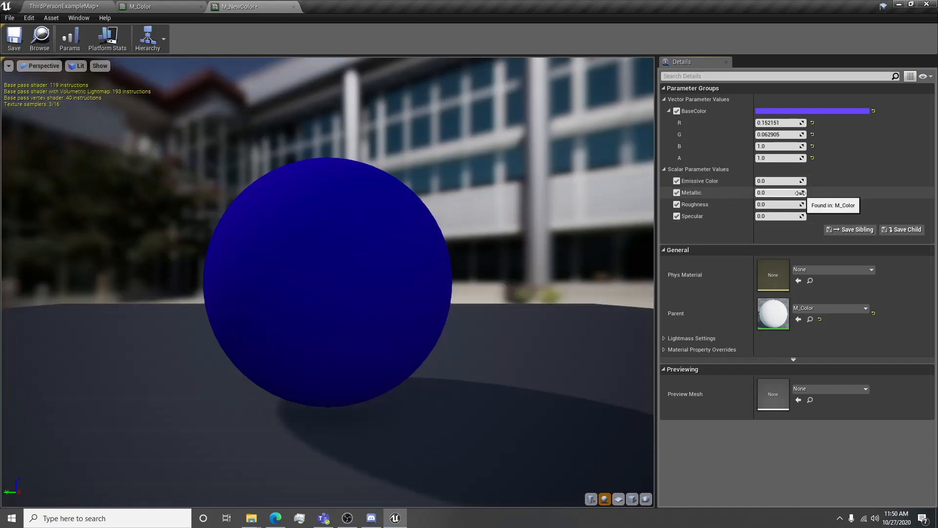
pyautogui.moveTo(801, 180); pyautogui.dragTo(832, 181)
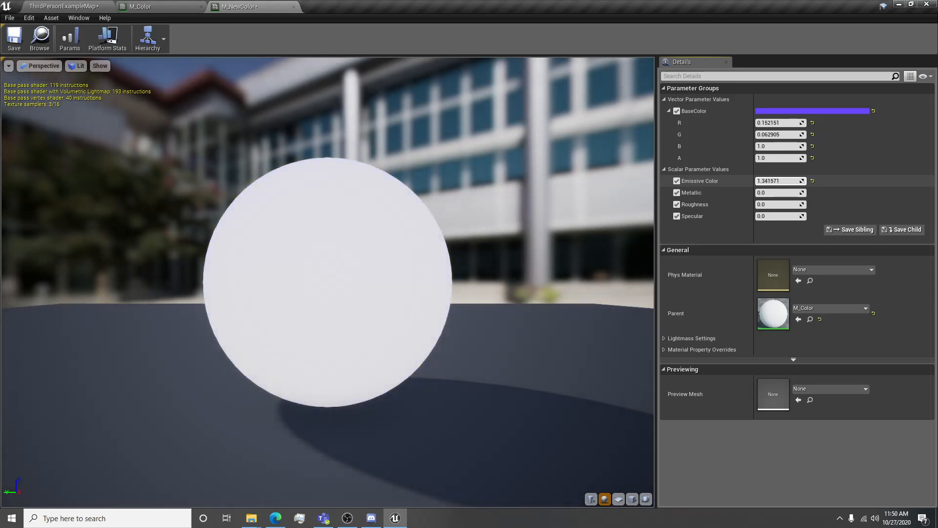
pyautogui.click(812, 181)
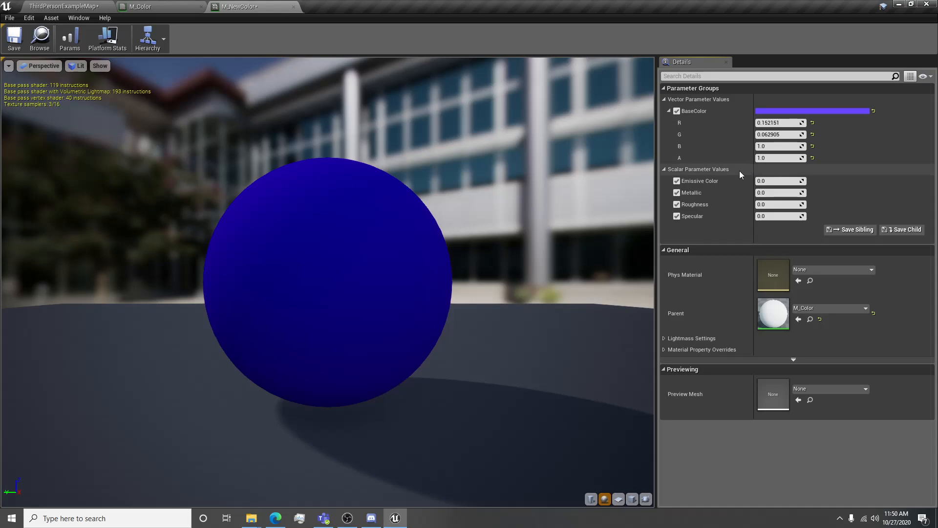
# - Try Metallic at about 11.8 with Emissive Color at 13.3, then alone at about 42.2, and reset both parameters
pyautogui.moveTo(782, 192); pyautogui.dragTo(797, 180)
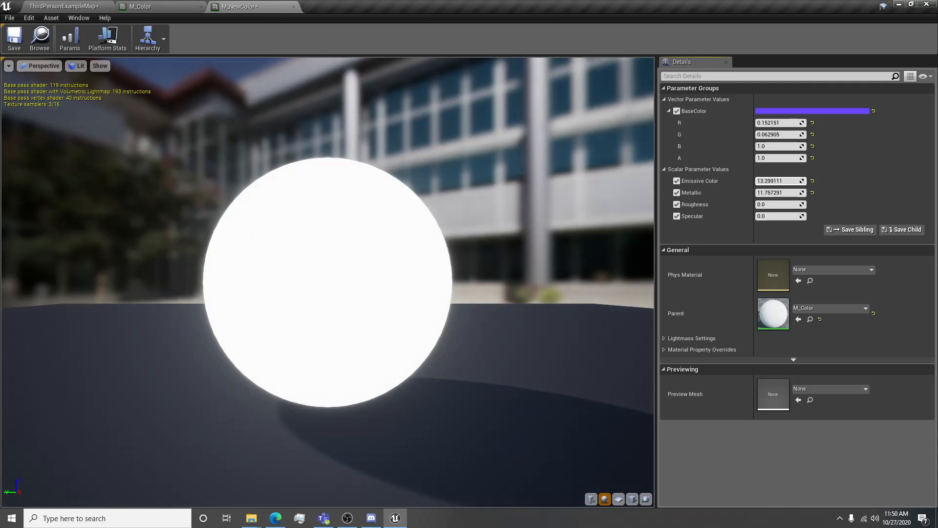
pyautogui.click(813, 180)
pyautogui.moveTo(782, 193)
pyautogui.mouseDown()
pyautogui.moveTo(765, 192)
pyautogui.moveTo(777, 192)
pyautogui.mouseUp()
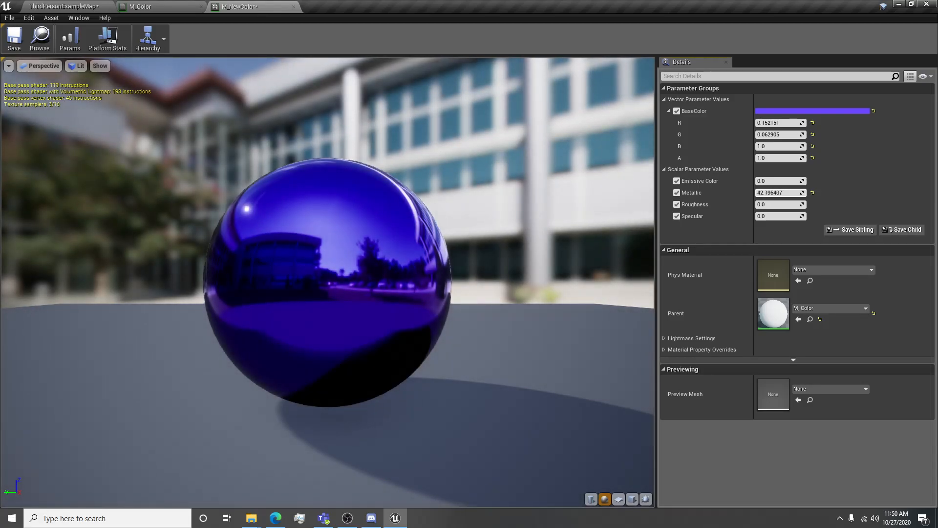
pyautogui.click(813, 193)
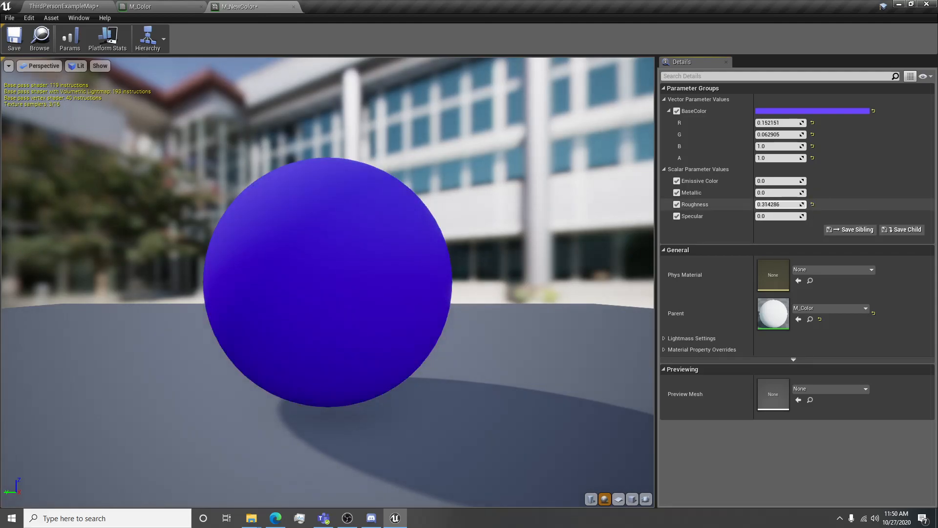
# - Try Roughness values of about 12, 3.7 and 0.34 in combination with a raised Metallic value, and reset both parameters
pyautogui.moveTo(780, 204); pyautogui.dragTo(787, 204)
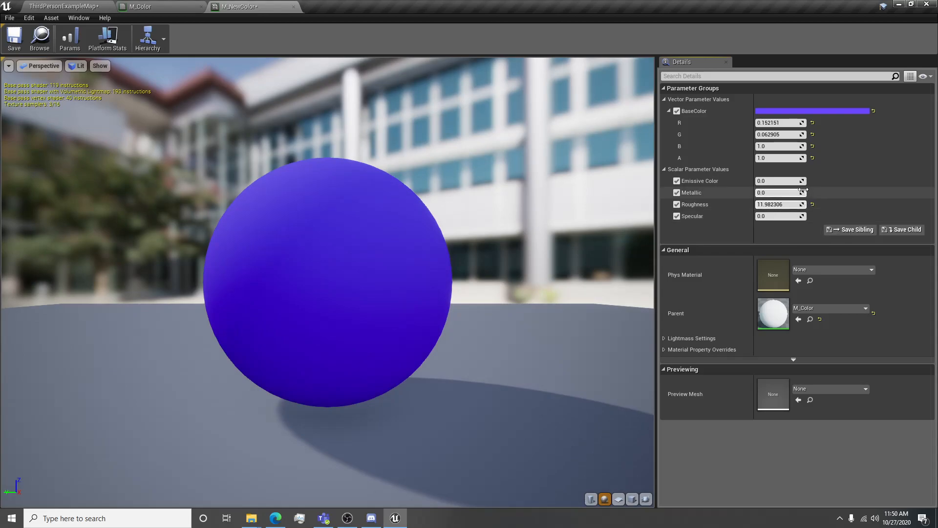
pyautogui.moveTo(804, 193); pyautogui.dragTo(816, 193)
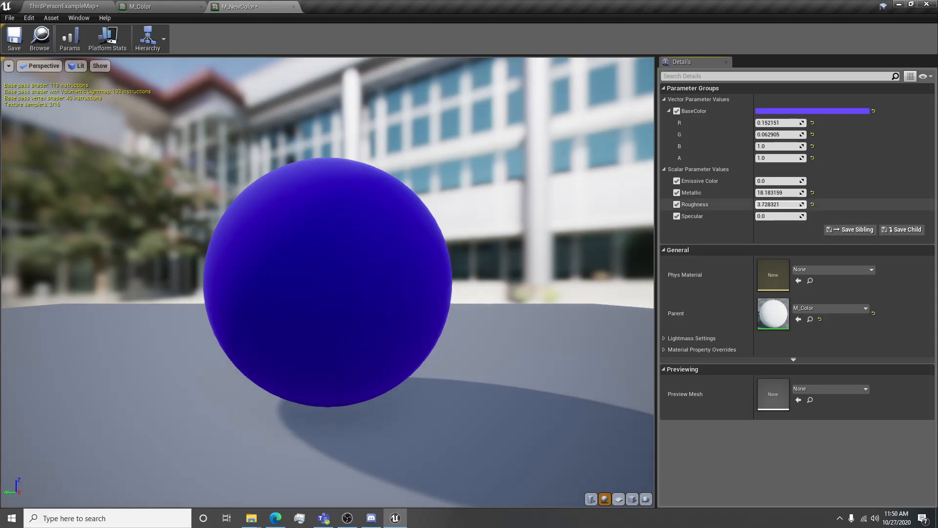
pyautogui.moveTo(804, 205)
pyautogui.mouseDown()
pyautogui.moveTo(782, 205)
pyautogui.moveTo(801, 205)
pyautogui.moveTo(792, 192)
pyautogui.mouseUp()
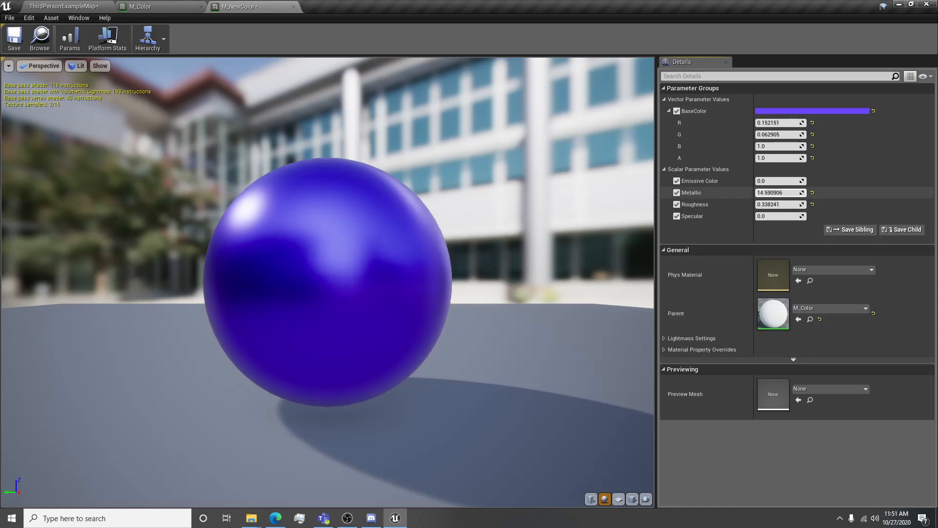
pyautogui.click(813, 193)
pyautogui.click(812, 204)
# - Try Specular values from about 0.93 to 2.78, with and without Metallic, and reset both parameters
pyautogui.moveTo(802, 215); pyautogui.dragTo(831, 216)
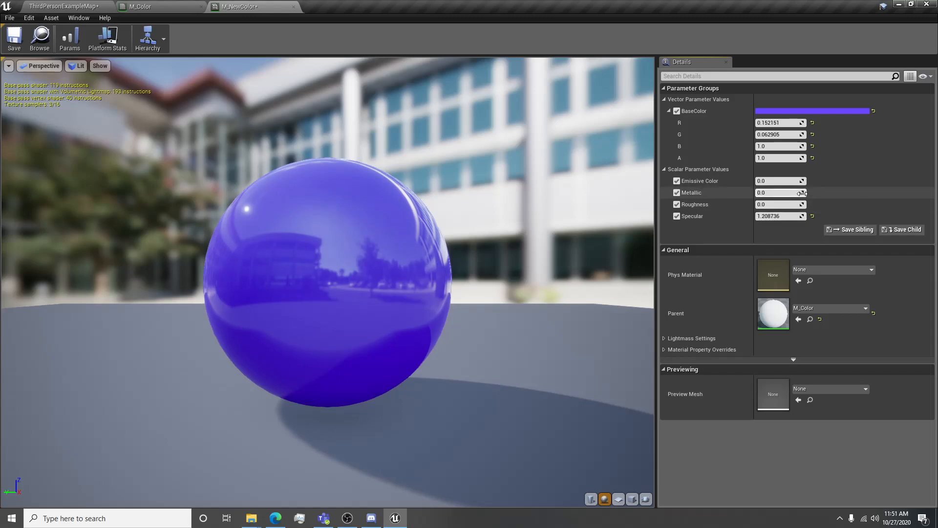
pyautogui.moveTo(780, 192); pyautogui.dragTo(807, 193)
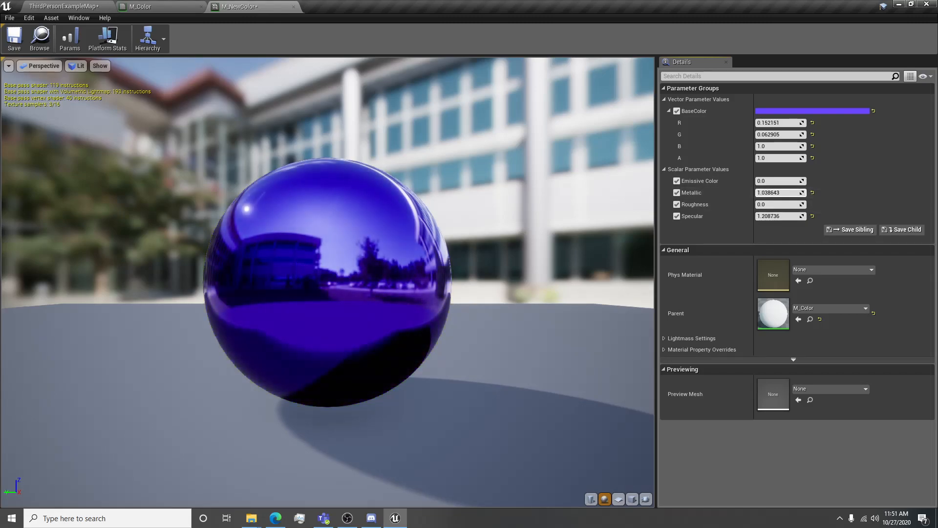
pyautogui.click(812, 215)
pyautogui.moveTo(780, 216); pyautogui.dragTo(809, 198)
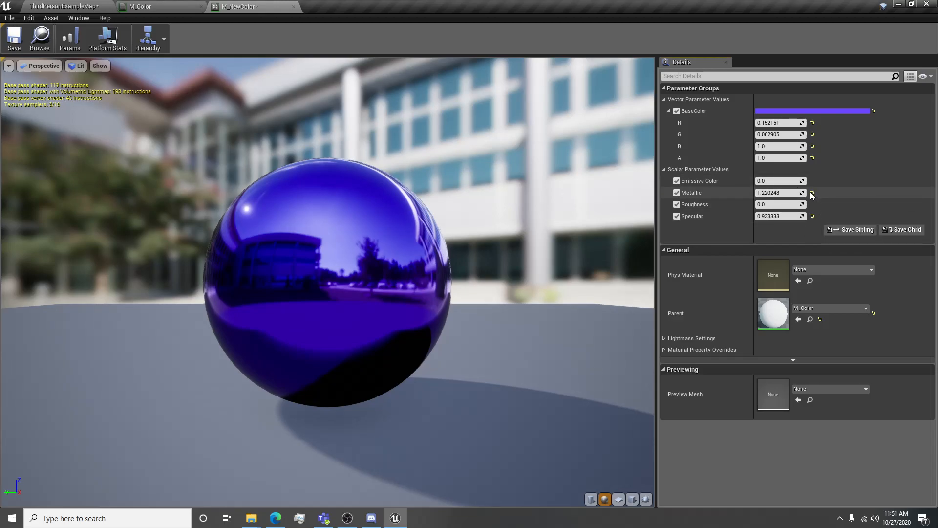
pyautogui.click(812, 192)
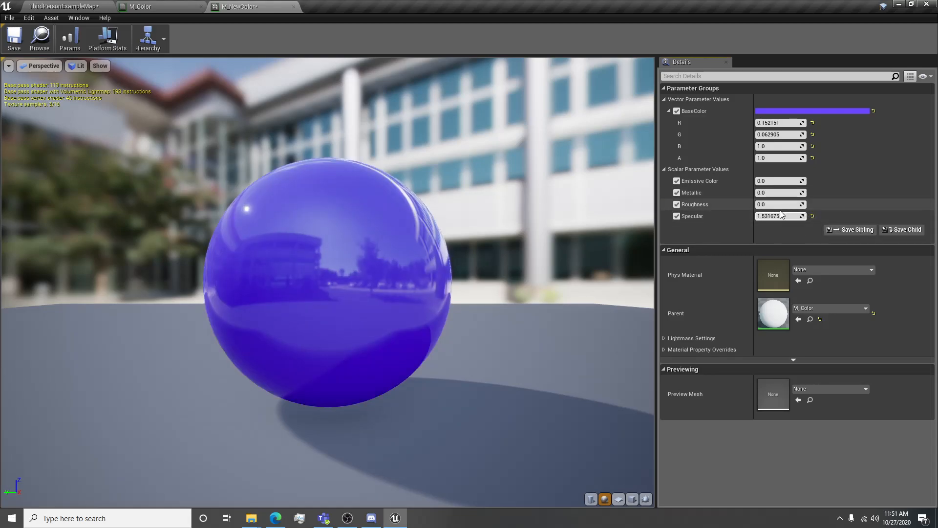
pyautogui.moveTo(796, 218); pyautogui.dragTo(799, 218)
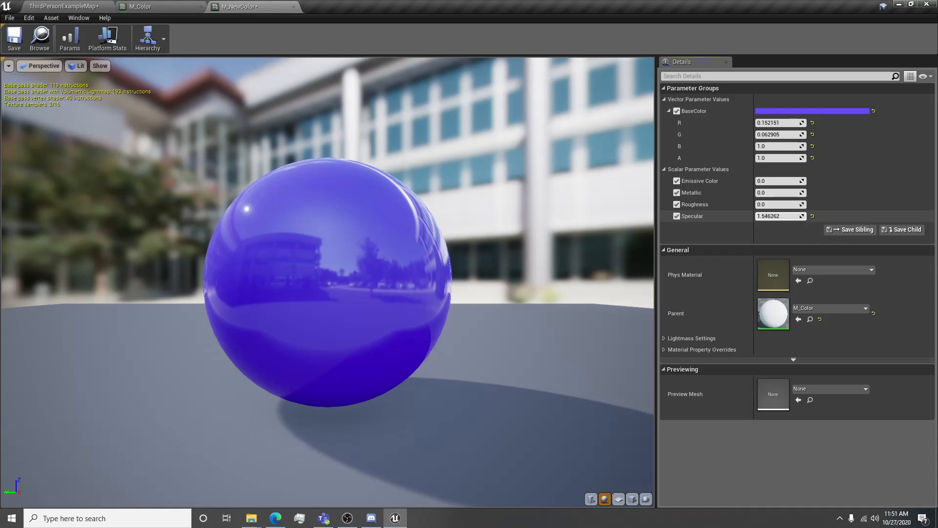
pyautogui.moveTo(795, 193)
pyautogui.mouseDown()
pyautogui.moveTo(823, 193)
pyautogui.moveTo(797, 192)
pyautogui.mouseUp()
pyautogui.click(812, 193)
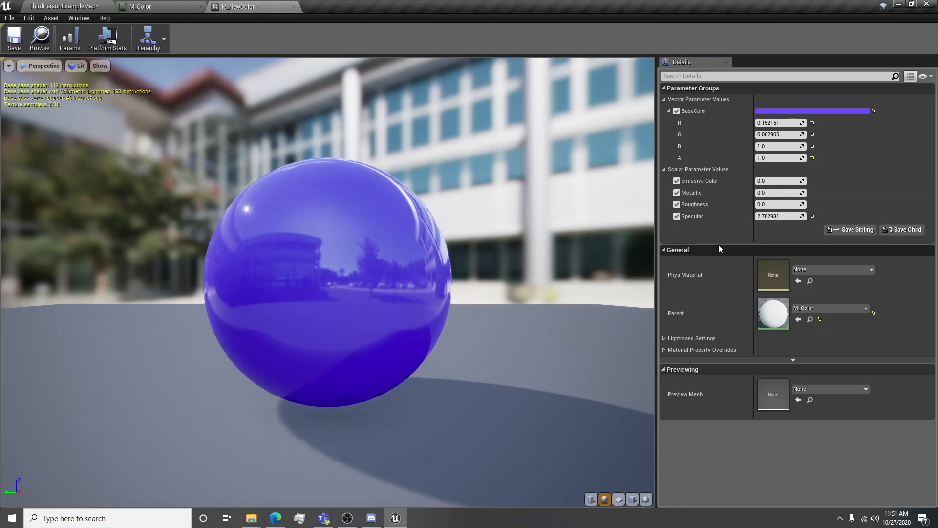
pyautogui.click(812, 216)
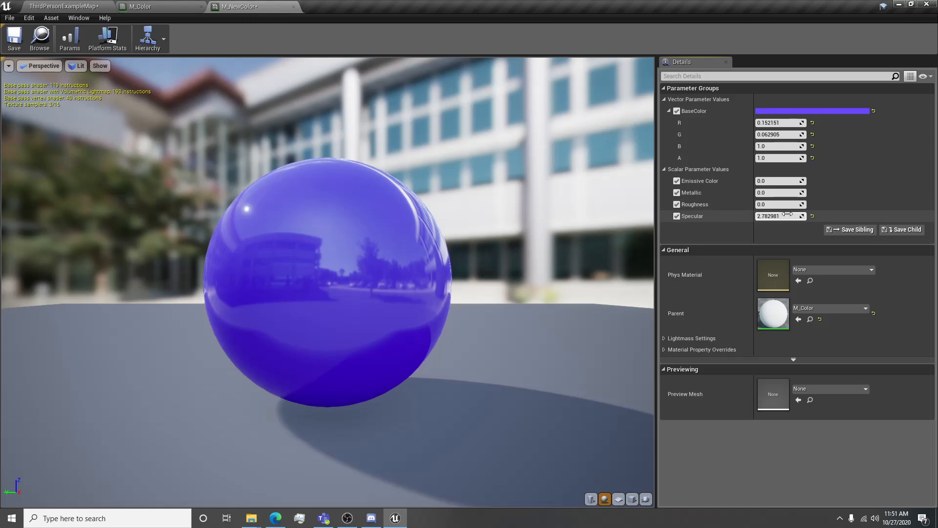
# - Reset the BaseColor channels and restore the whole BaseColor to the parent's white
pyautogui.click(812, 158)
pyautogui.click(812, 146)
pyautogui.click(813, 134)
pyautogui.click(812, 123)
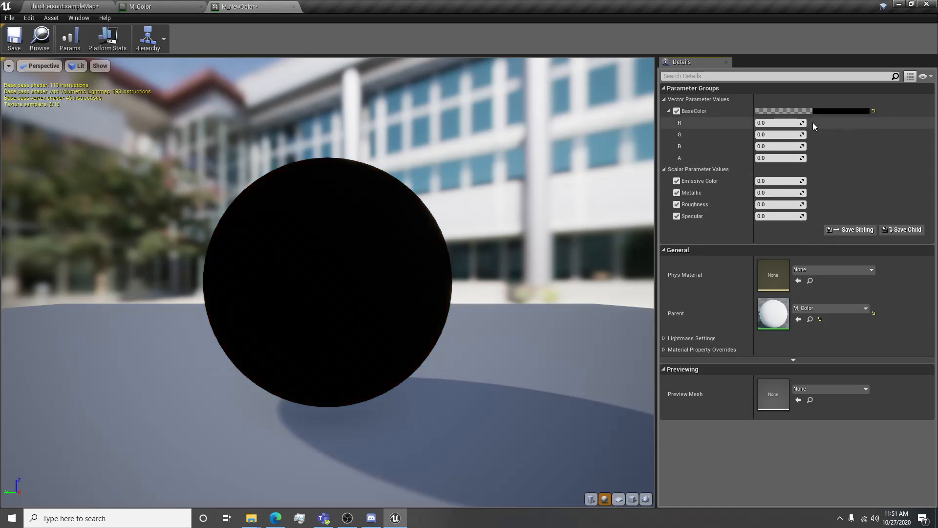
pyautogui.click(874, 111)
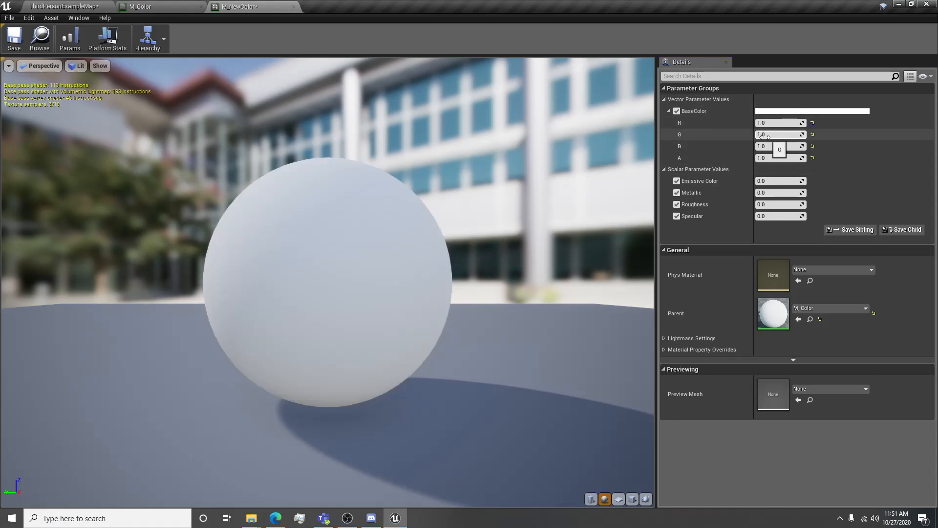
# - Disable the Emissive Color, Metallic, Roughness, Specular and BaseColor parameter overrides in M_NewColor
pyautogui.click(677, 181)
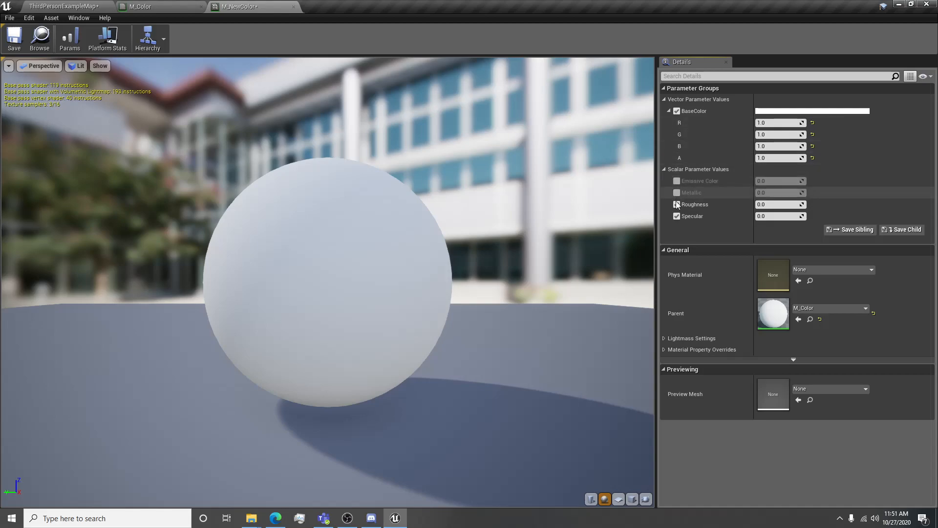
pyautogui.click(676, 193)
pyautogui.click(677, 204)
pyautogui.click(677, 216)
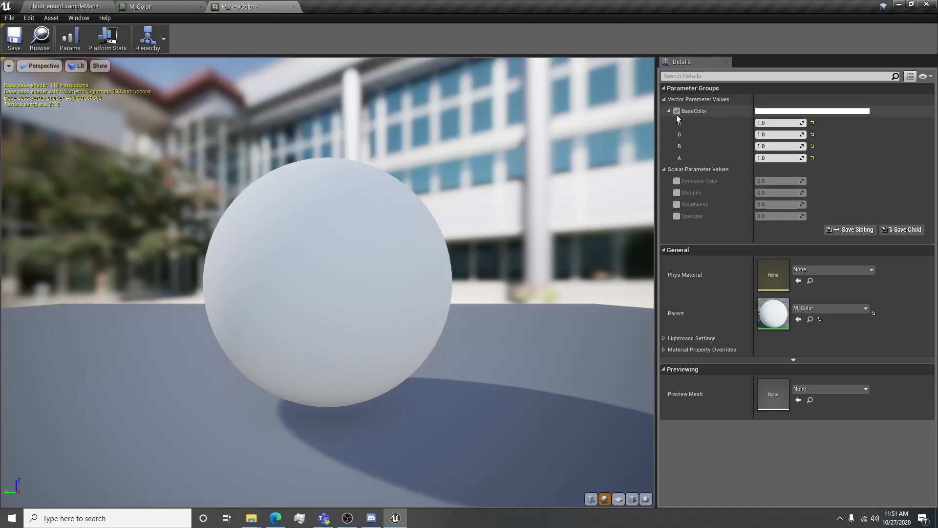
# - Compare M_NewColor with its parent material M_Color, and re-enable the BaseColor override in M_NewColor
pyautogui.click(167, 10)
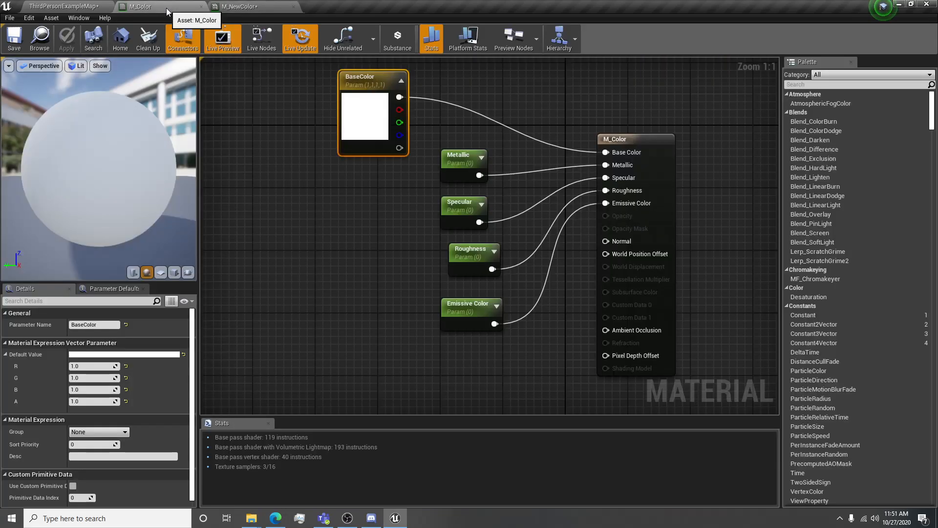
pyautogui.click(239, 6)
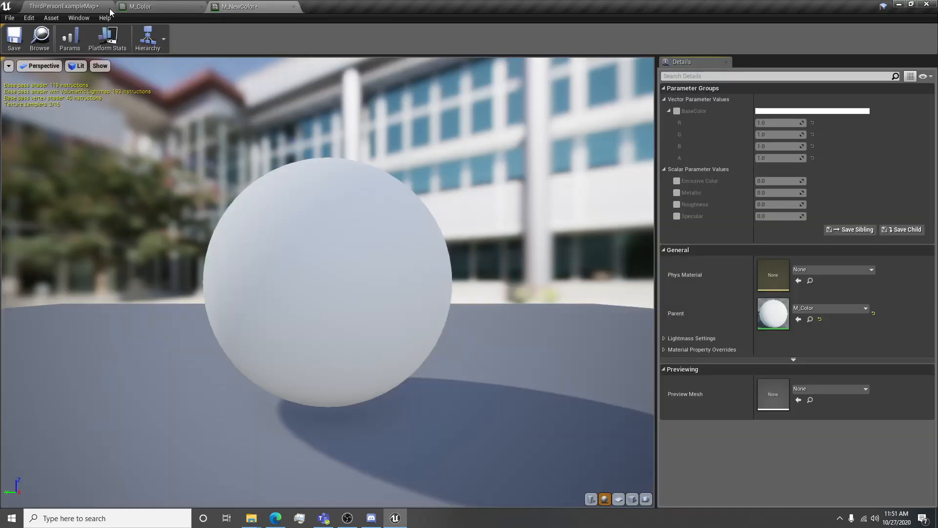
pyautogui.click(166, 7)
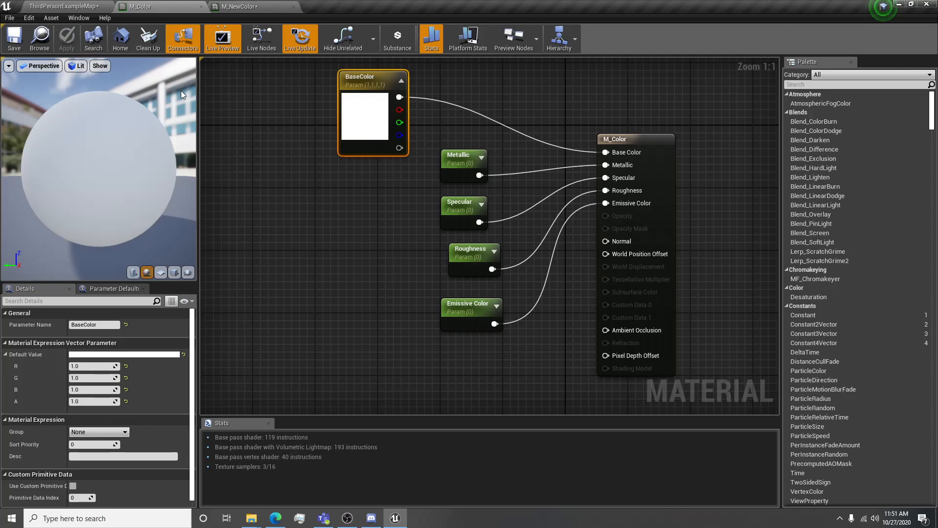
pyautogui.click(246, 6)
pyautogui.click(159, 6)
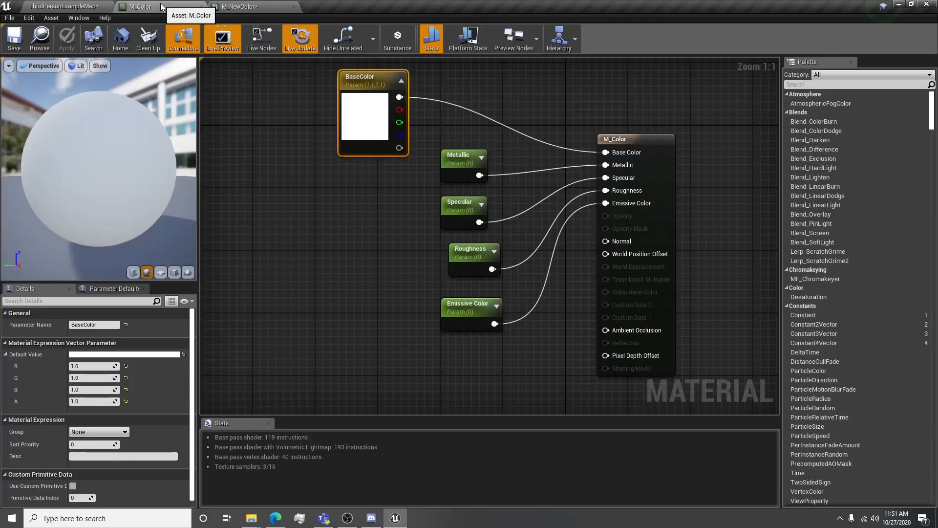
pyautogui.click(239, 7)
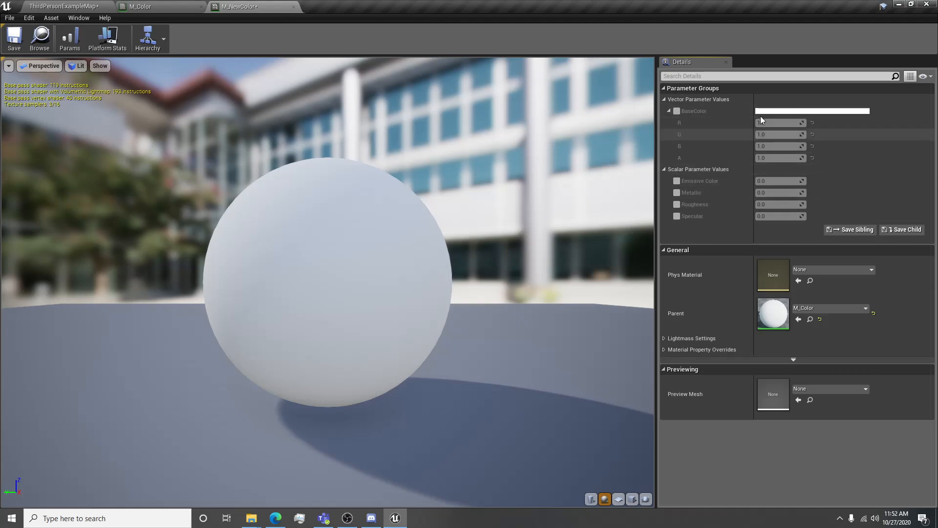
pyautogui.click(676, 111)
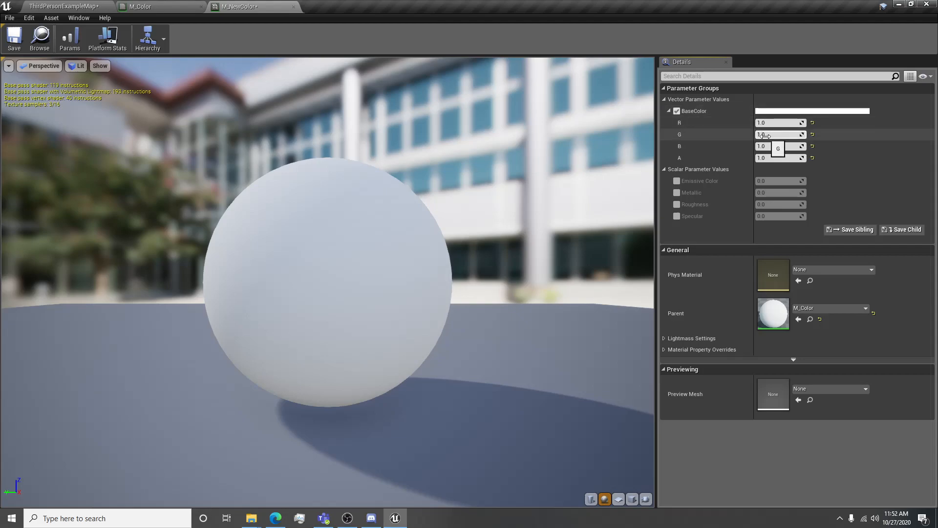
# - Open the M_Red material instance from the Content/Materials folder, save it, and return to the ThirdPersonExampleMap level
pyautogui.click(95, 5)
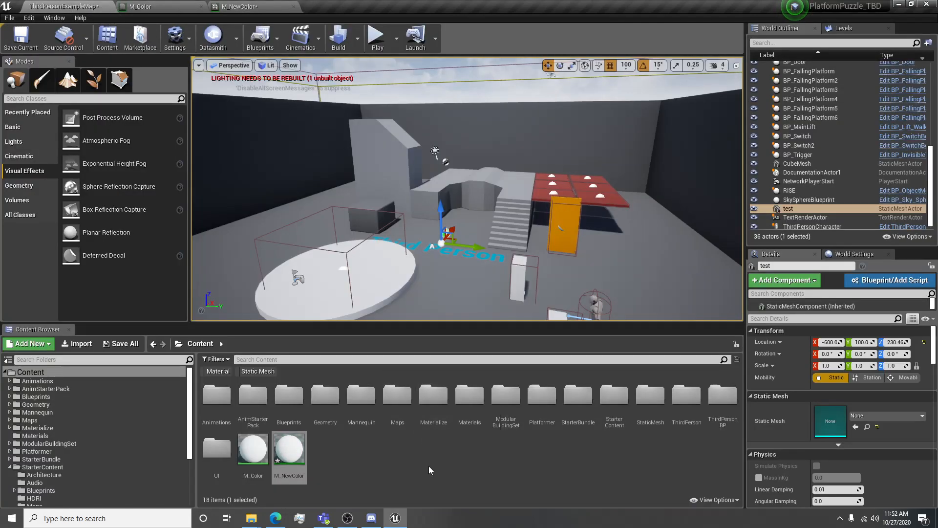
pyautogui.doubleClick(469, 397)
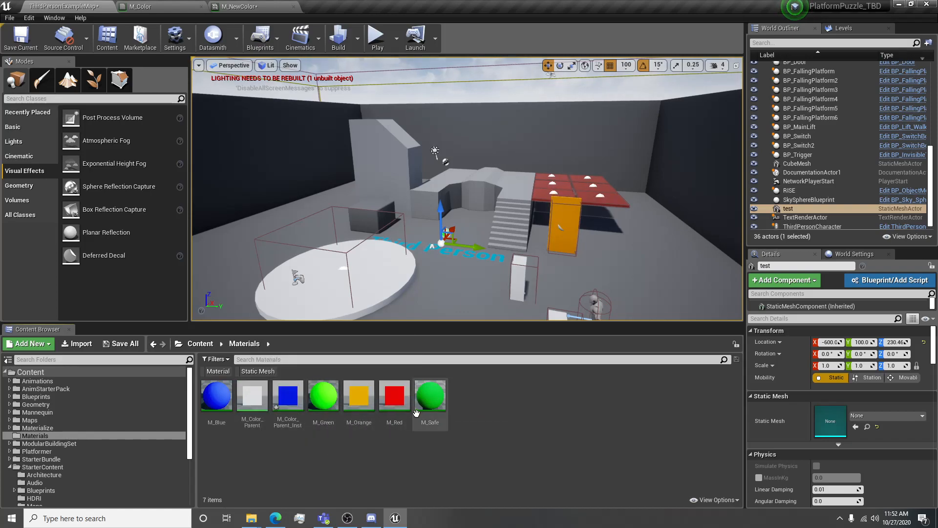
pyautogui.doubleClick(397, 406)
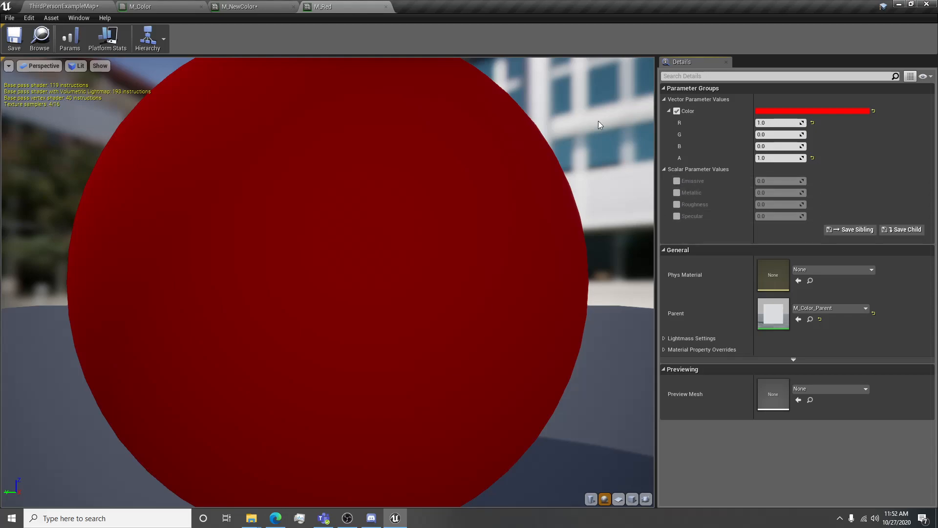
pyautogui.click(20, 39)
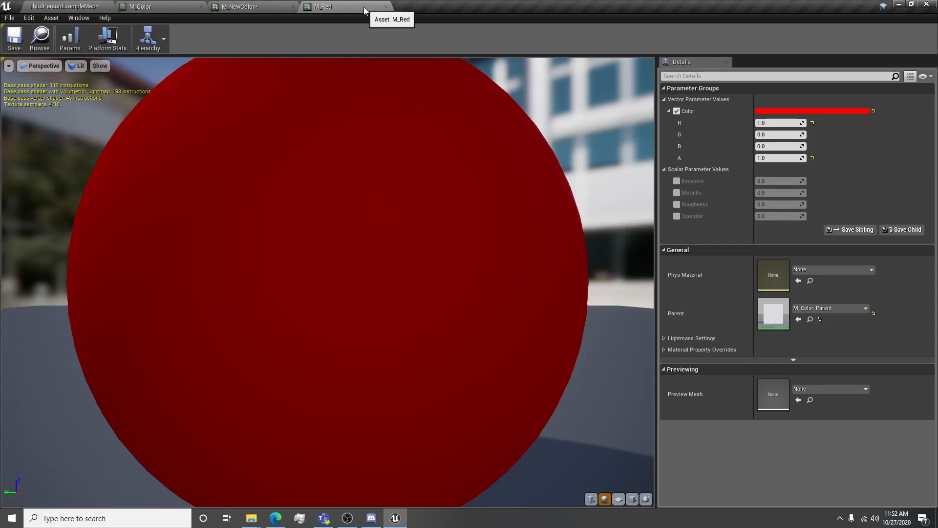
pyautogui.click(73, 6)
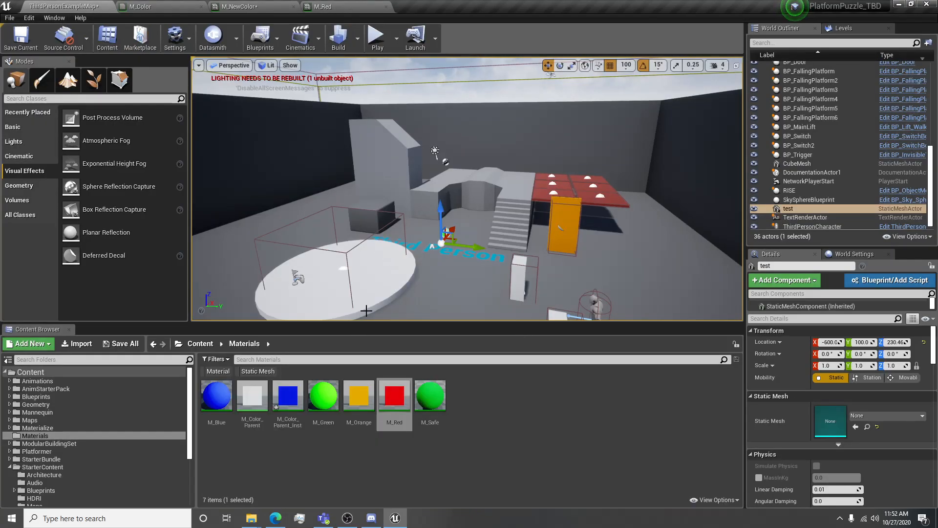
pyautogui.moveTo(348, 517)
pyautogui.click(347, 473)
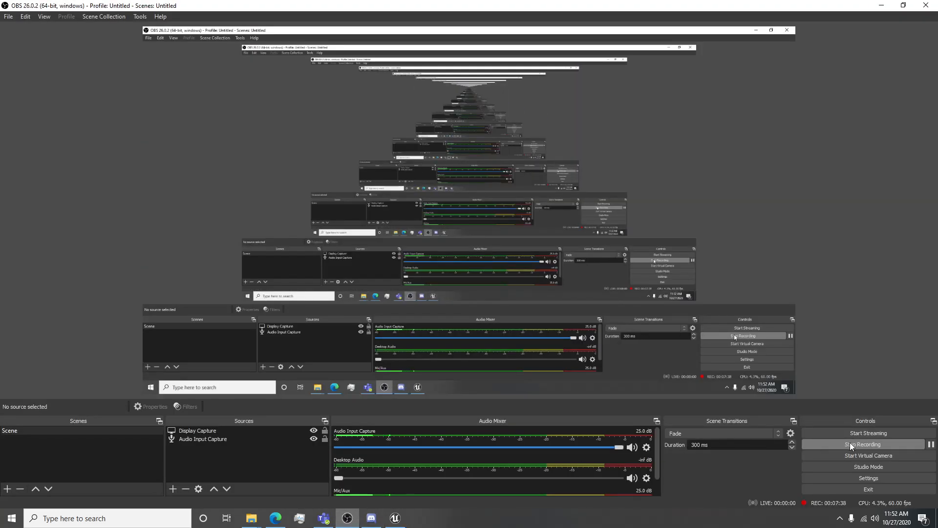